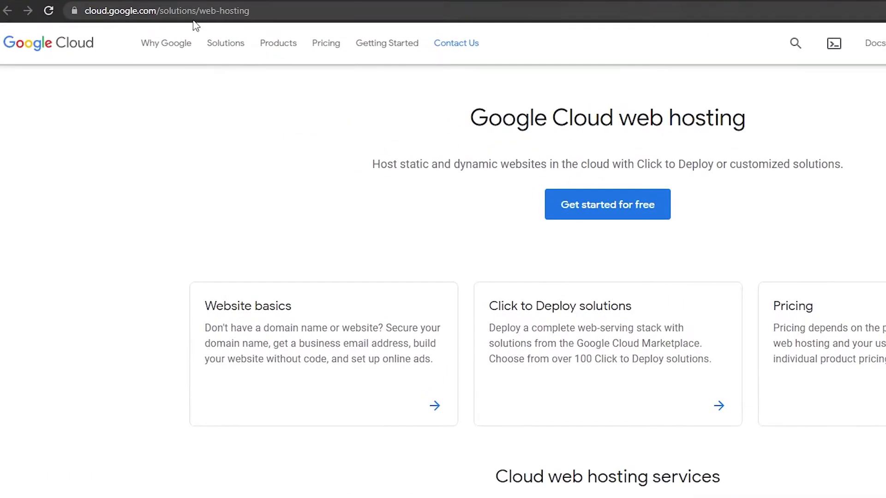
pyautogui.click(230, 48)
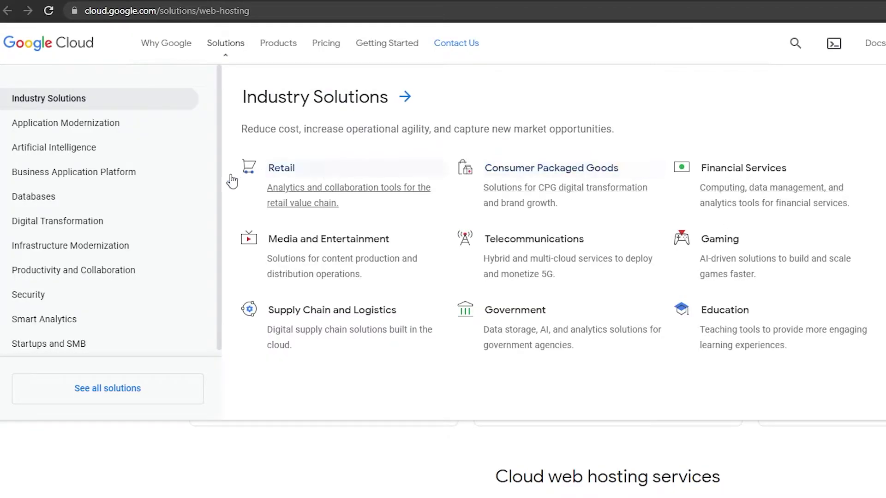
pyautogui.scroll(-1, 73, 267)
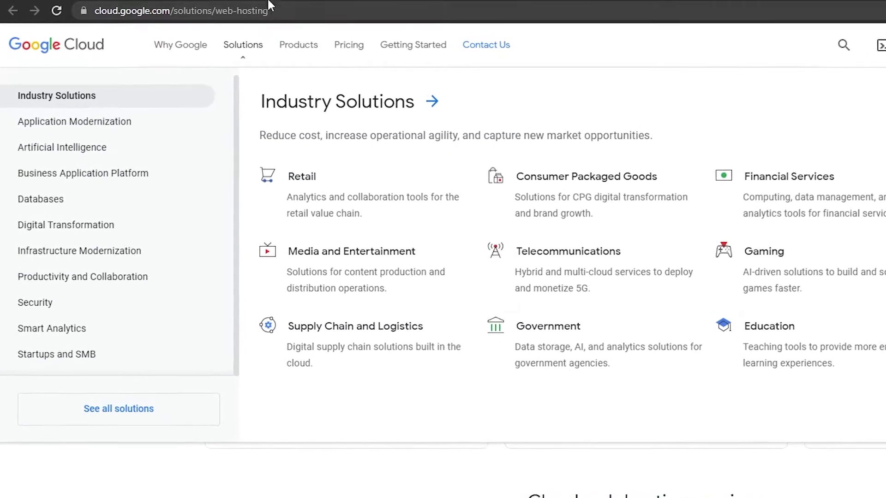
# Search the web for "google cloud hosting" in a new tab and open the Google Cloud web hosting result
pyautogui.hotkey('ctrl', 't')
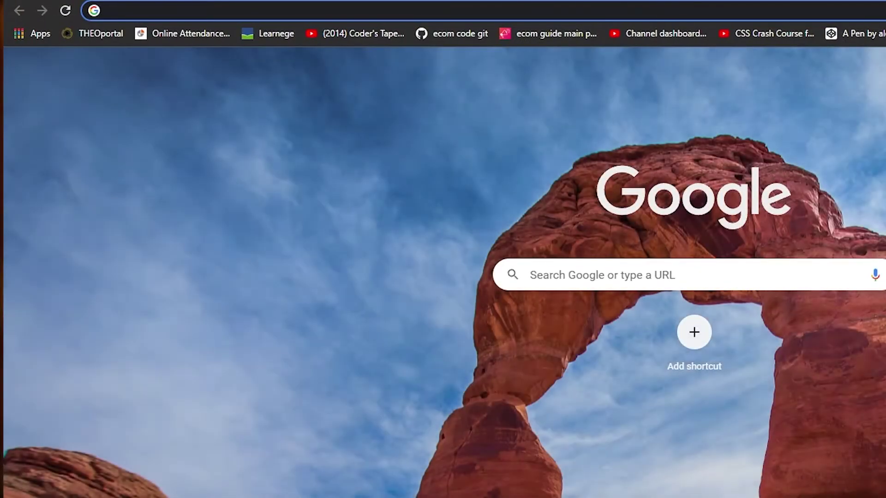
pyautogui.write('go')
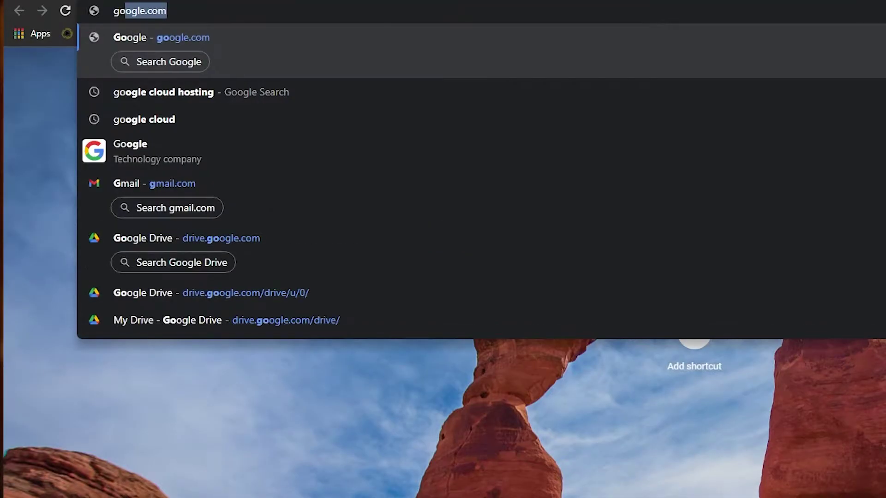
pyautogui.write('ogle cl')
pyautogui.press('Return')
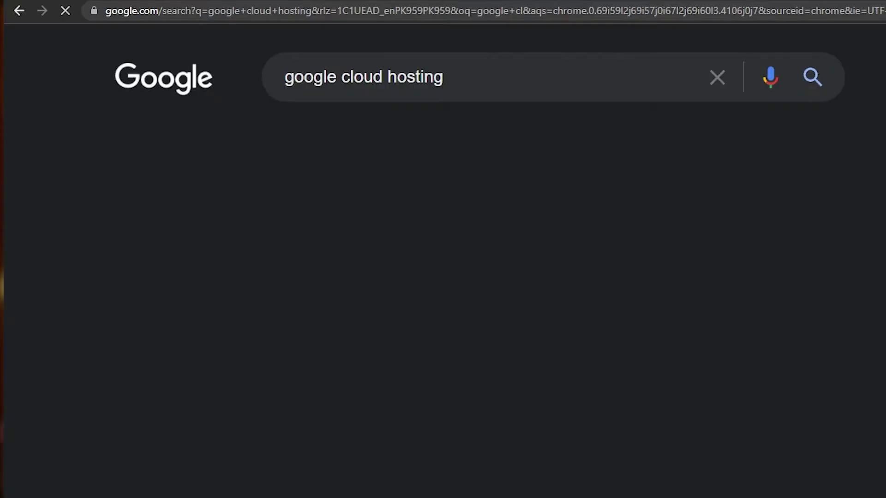
pyautogui.scroll(-5, 172, 293)
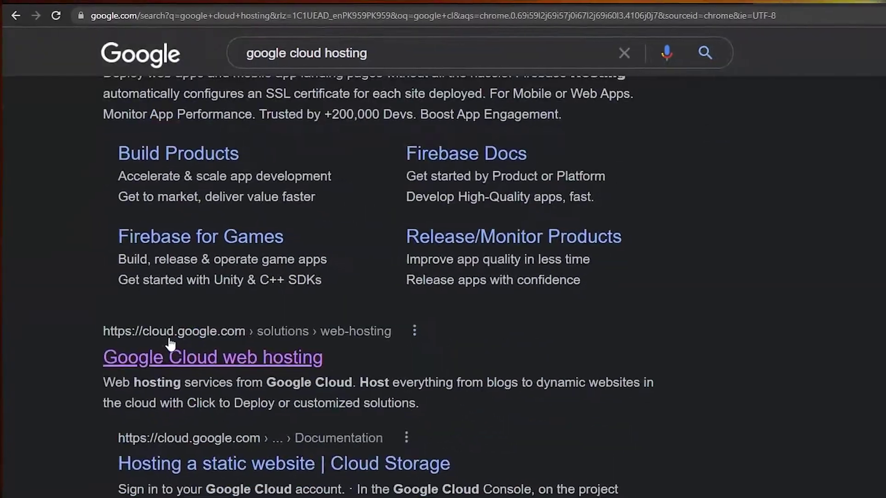
pyautogui.moveTo(76, 289); pyautogui.dragTo(323, 284)
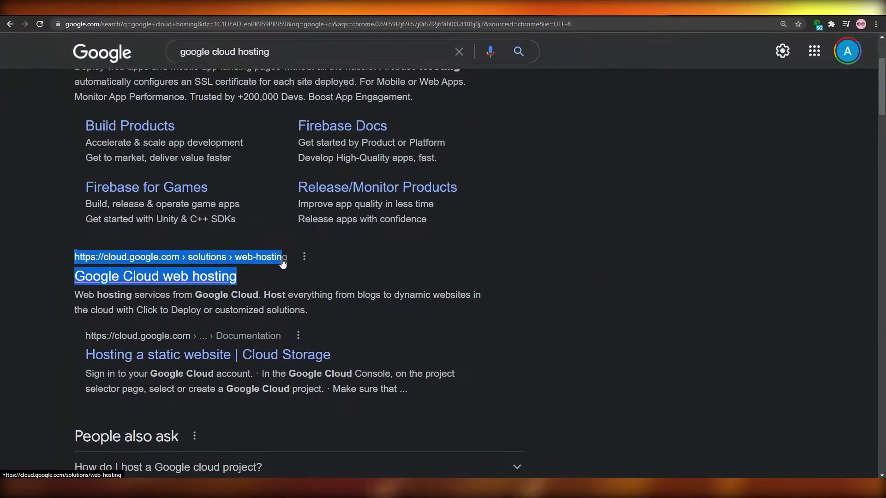
pyautogui.click(196, 306)
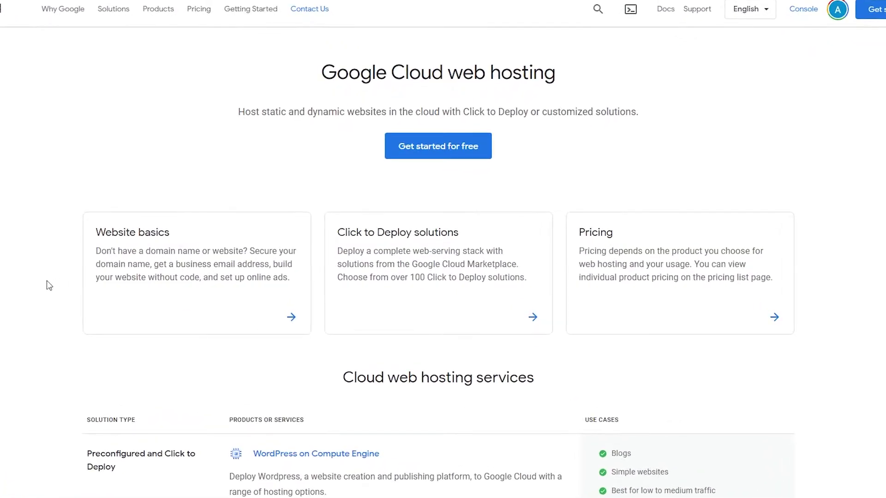
# Look through the listed cloud web hosting services and start the free Google Cloud sign-up
pyautogui.scroll(-2, 304, 307)
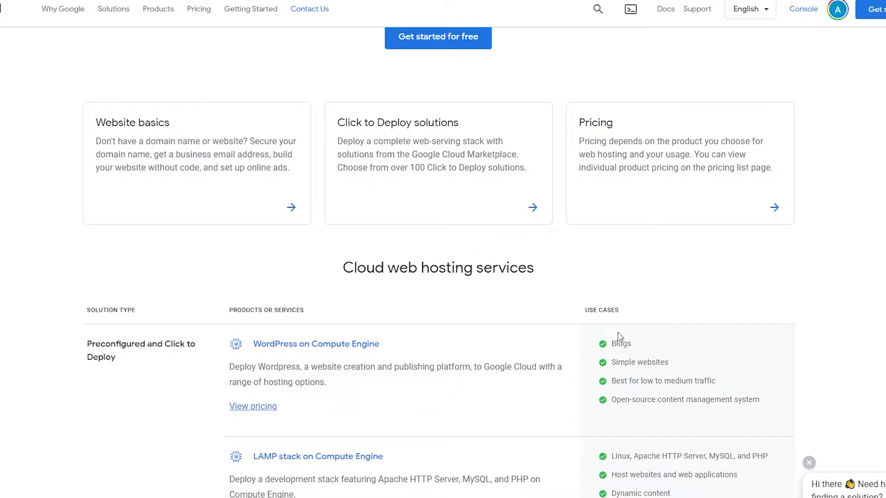
pyautogui.scroll(-2, 618, 334)
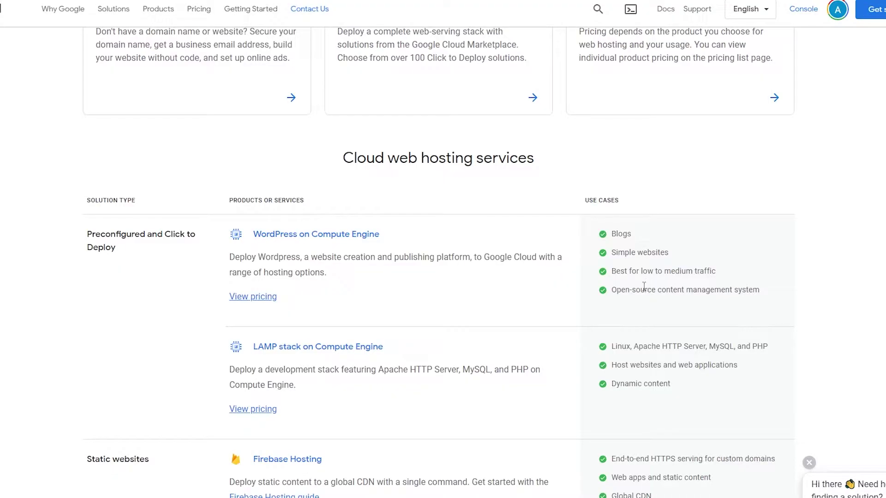
pyautogui.scroll(-5, 645, 286)
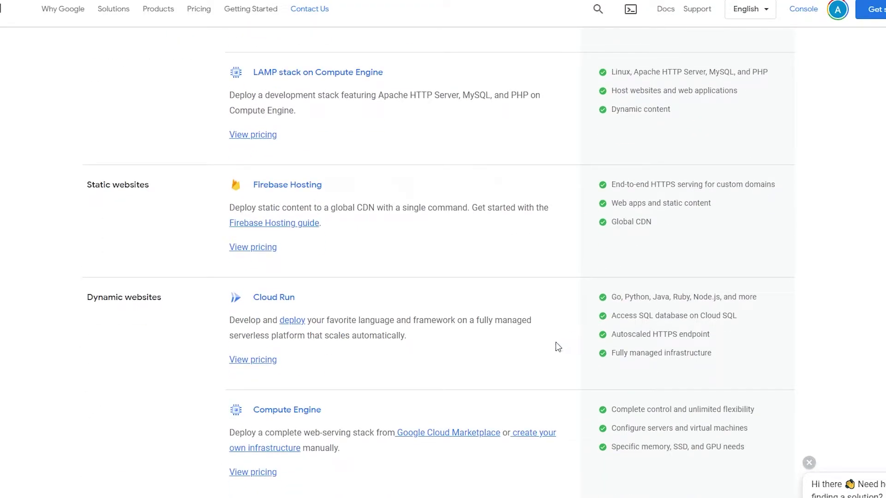
pyautogui.scroll(10, 555, 343)
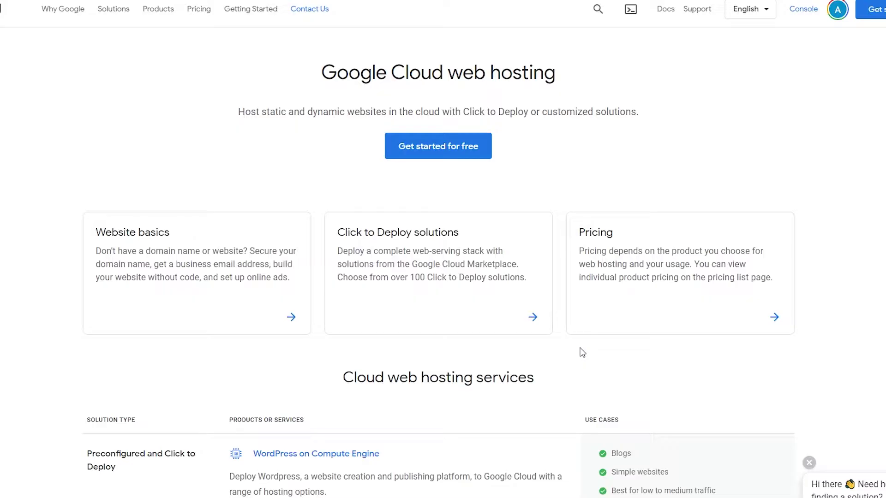
pyautogui.click(466, 155)
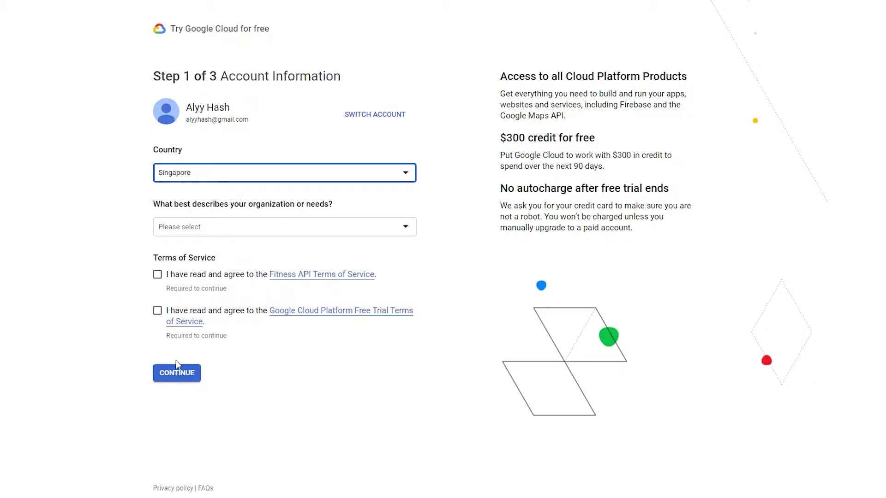
# Set the account's country to Pakistan and the organization description to Startup
pyautogui.click(247, 174)
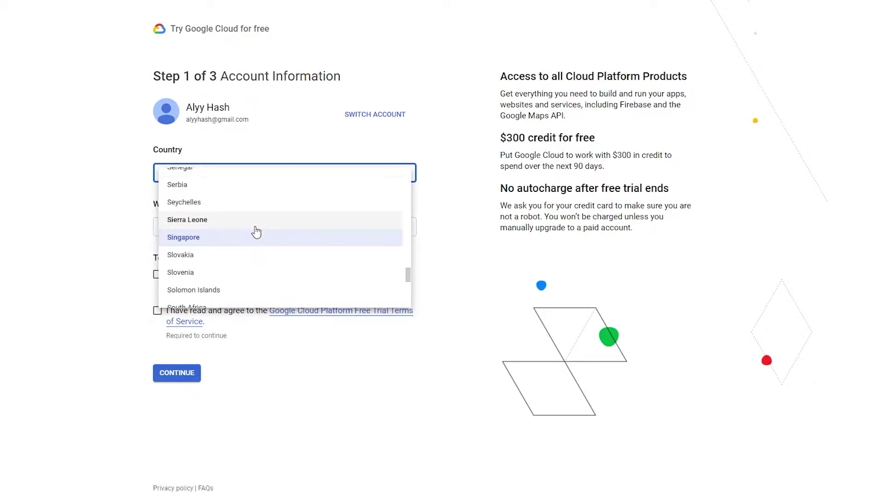
pyautogui.write('pak')
pyautogui.click(230, 240)
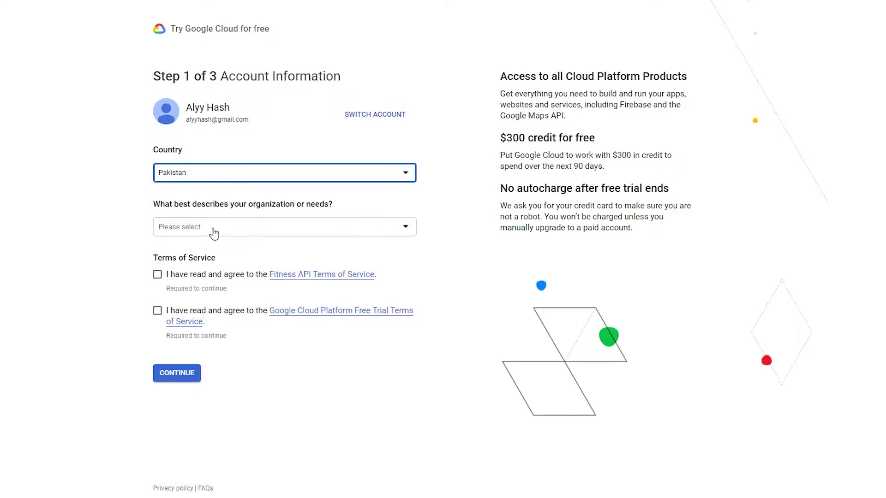
pyautogui.click(213, 233)
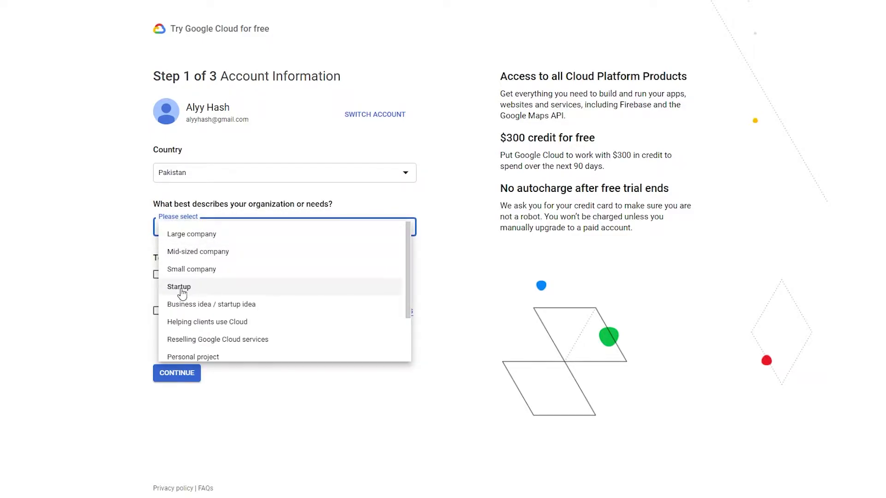
pyautogui.click(214, 287)
# Accept the Fitness API and Google Cloud Platform Free Trial terms of service and continue the sign-up
pyautogui.click(157, 275)
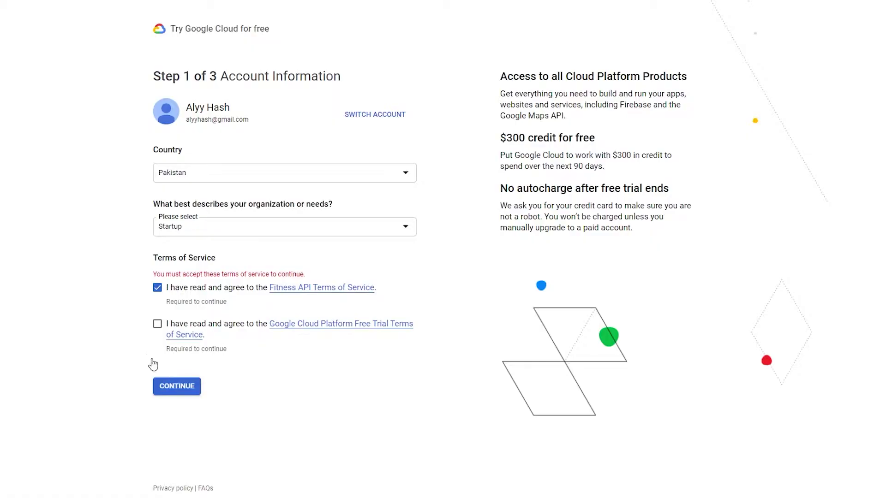
pyautogui.click(157, 325)
pyautogui.click(175, 374)
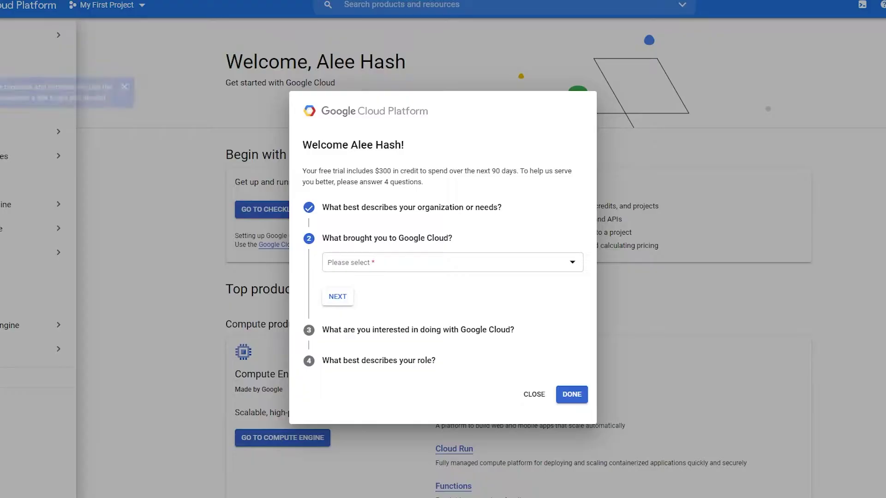
# Answer what brought you to Google Cloud with "Work transformation (Google Workspace)" and proceed to the interests question
pyautogui.click(395, 270)
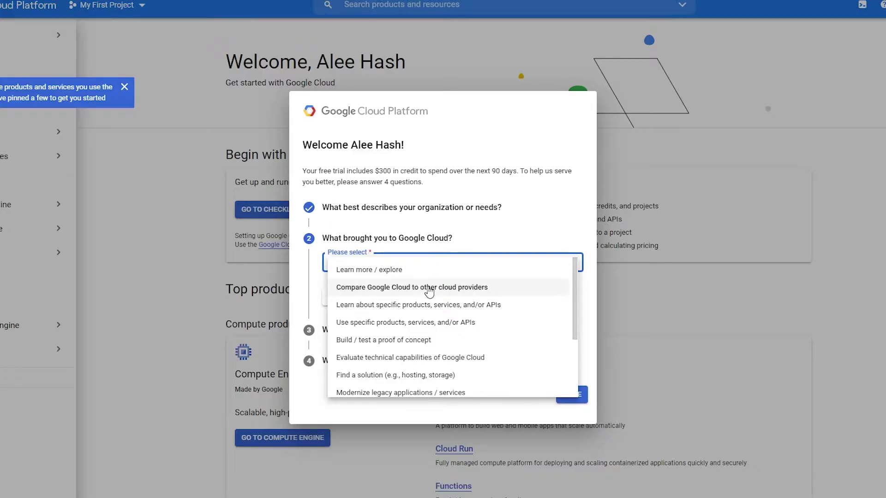
pyautogui.scroll(-3, 457, 346)
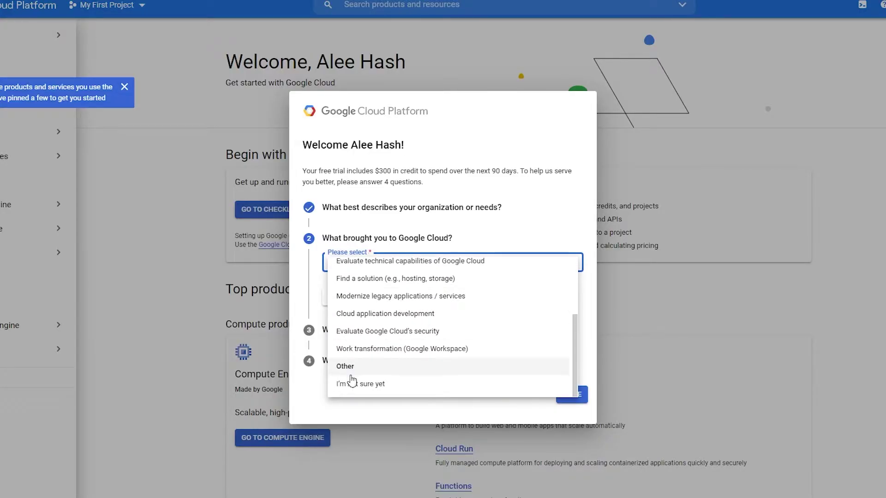
pyautogui.click(374, 349)
pyautogui.click(338, 297)
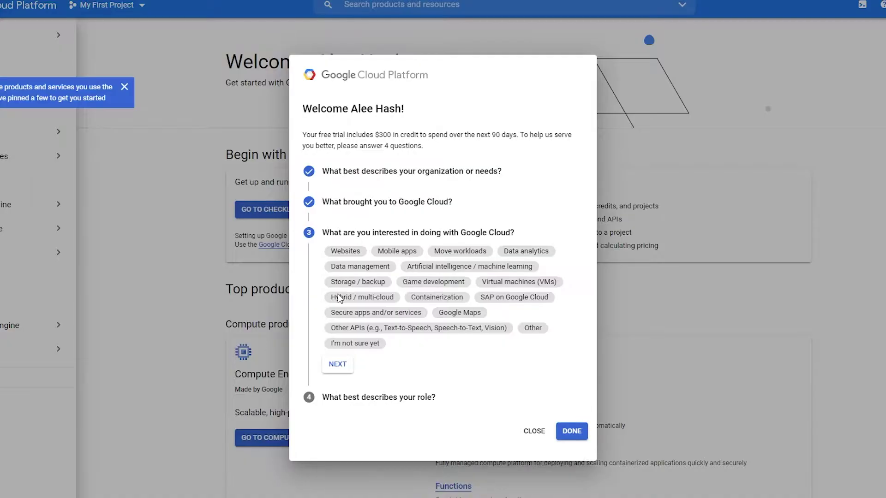
# Choose Websites and "Secure apps and/or services" as interests, finish the welcome questionnaire and dismiss the pinned-products notice
pyautogui.click(344, 252)
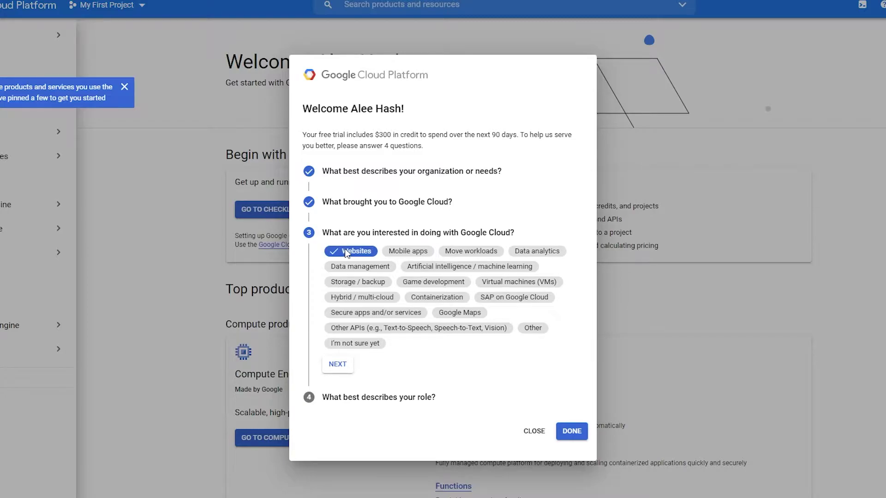
pyautogui.click(390, 317)
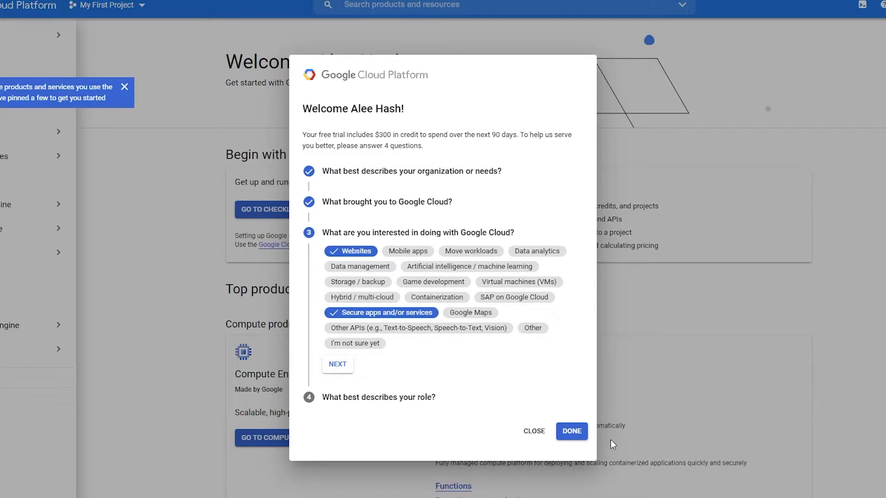
pyautogui.click(569, 431)
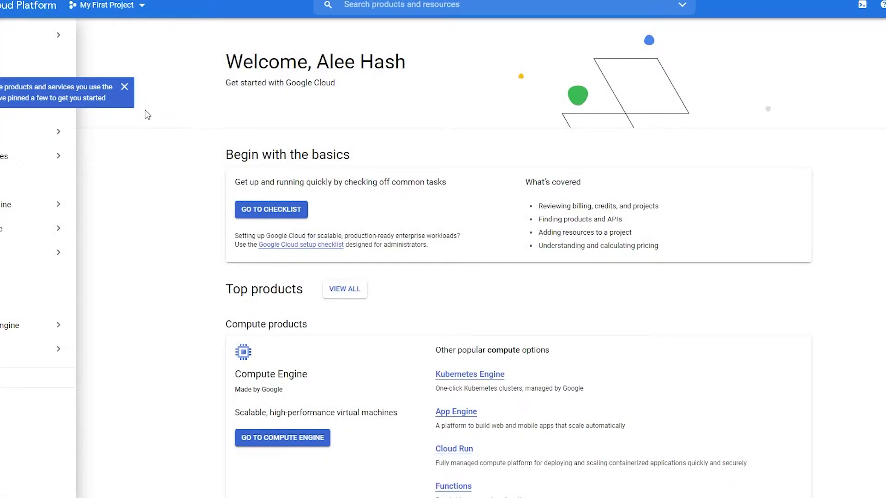
pyautogui.click(125, 86)
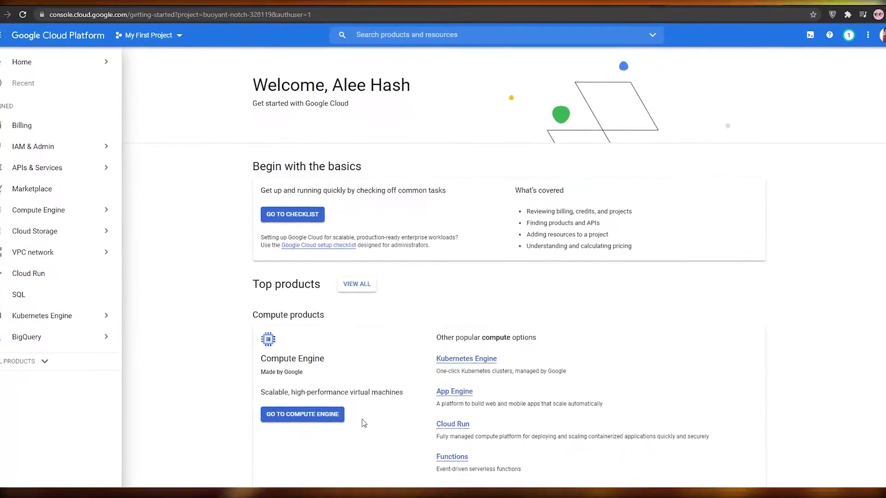
# Go to Compute Engine and open its VM instances page
pyautogui.scroll(-3, 237, 292)
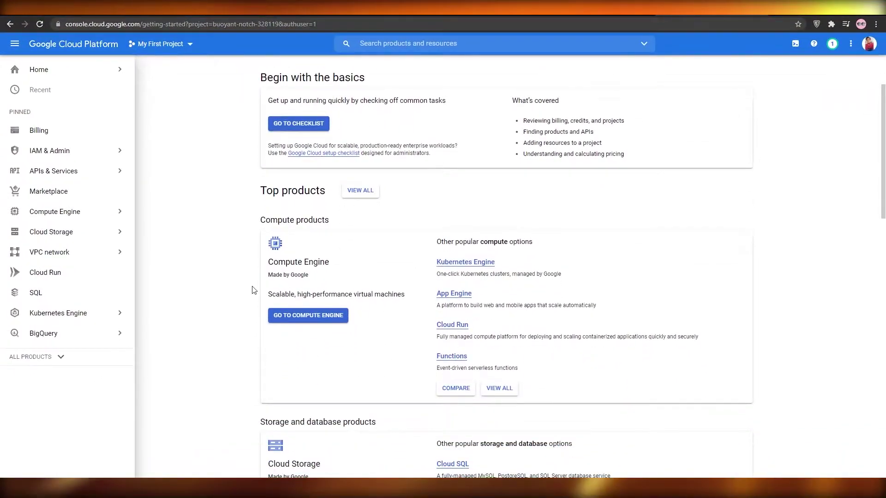
pyautogui.click(285, 318)
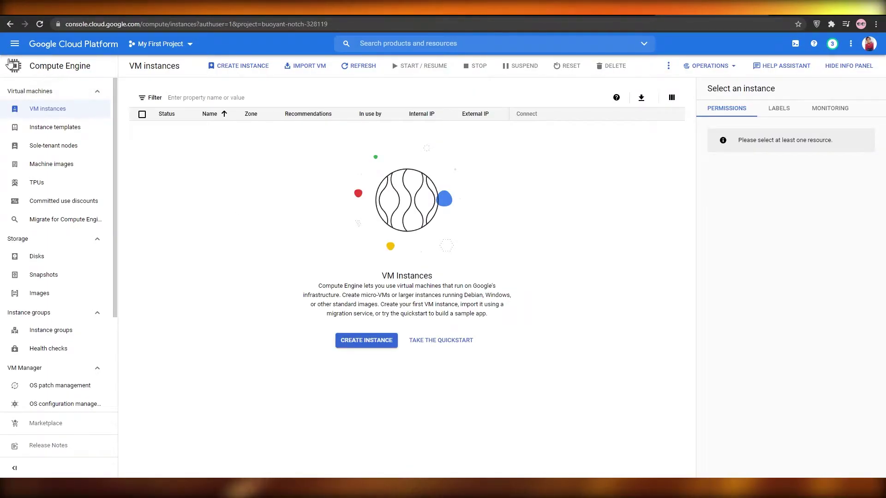
pyautogui.click(14, 44)
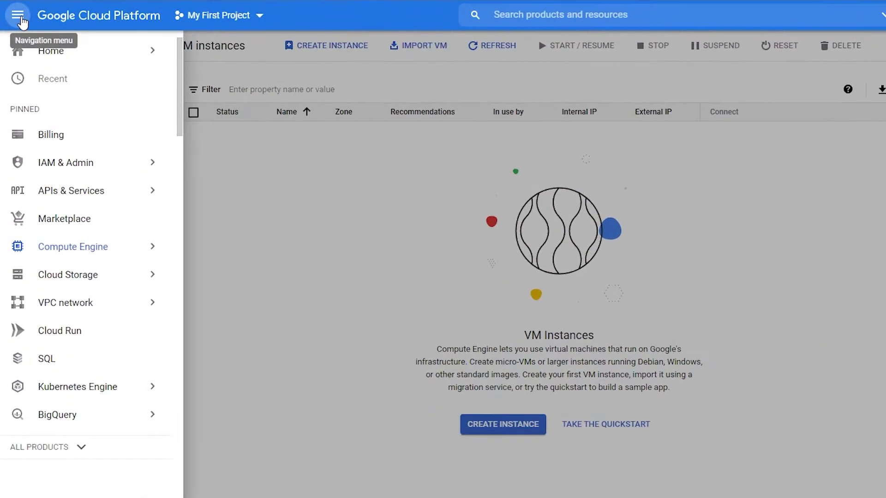
pyautogui.moveTo(137, 248)
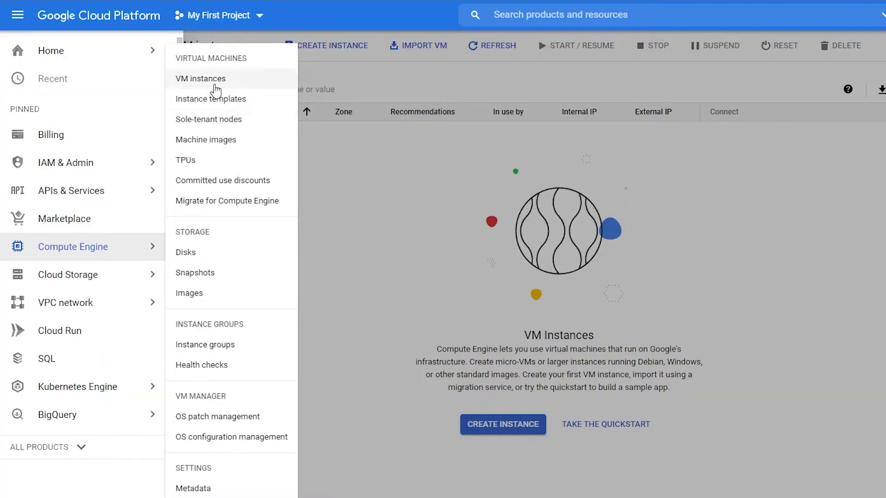
pyautogui.click(215, 84)
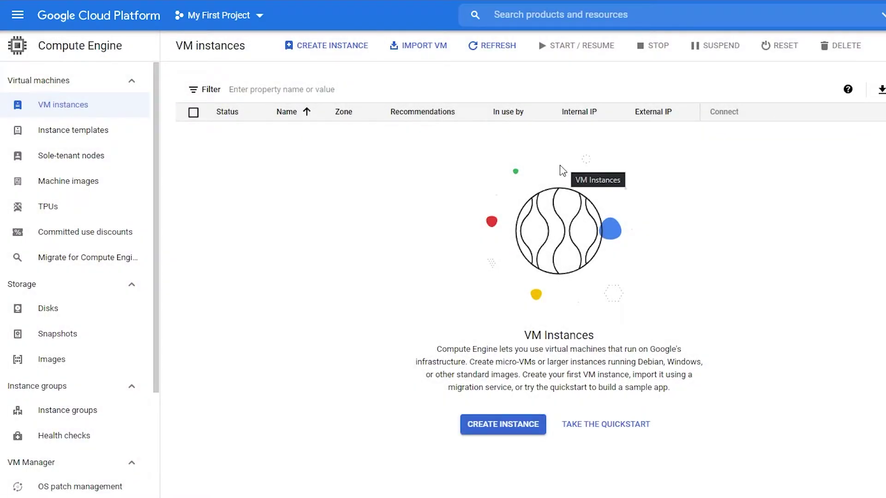
# Start creating a new VM instance and enter "Blog Personal" as its name
pyautogui.click(503, 422)
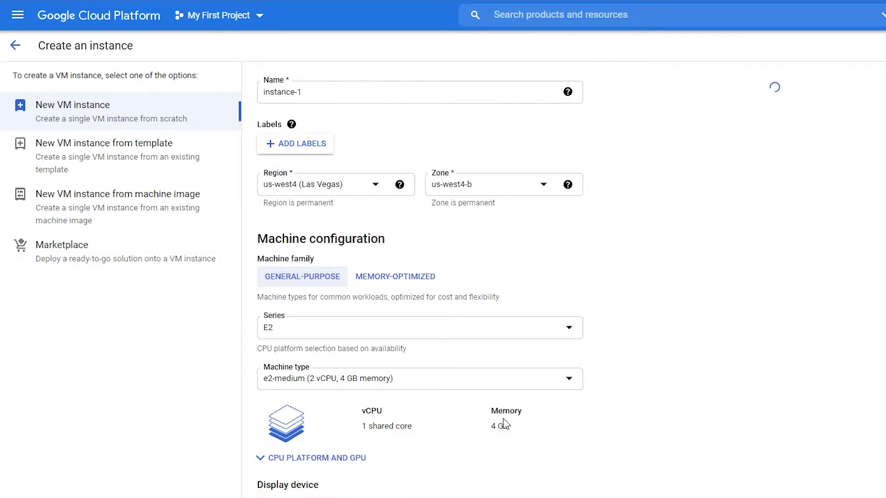
pyautogui.click(349, 93)
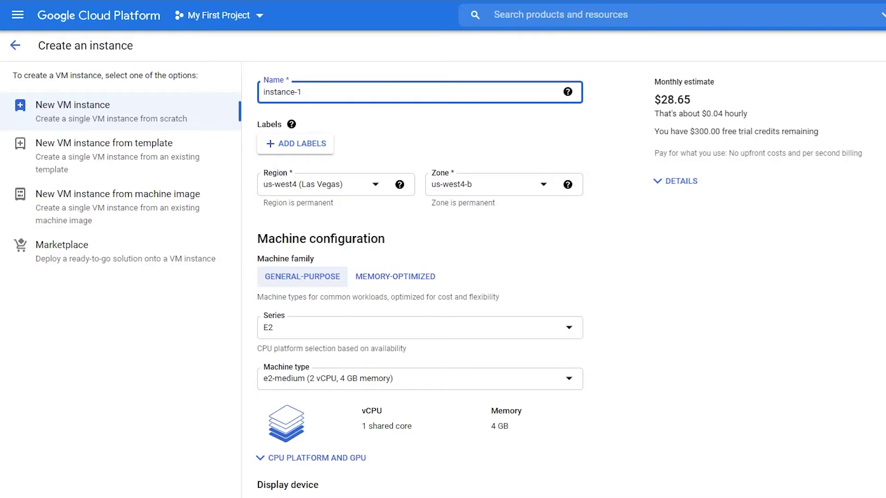
pyautogui.hotkey('ctrl', 'a')
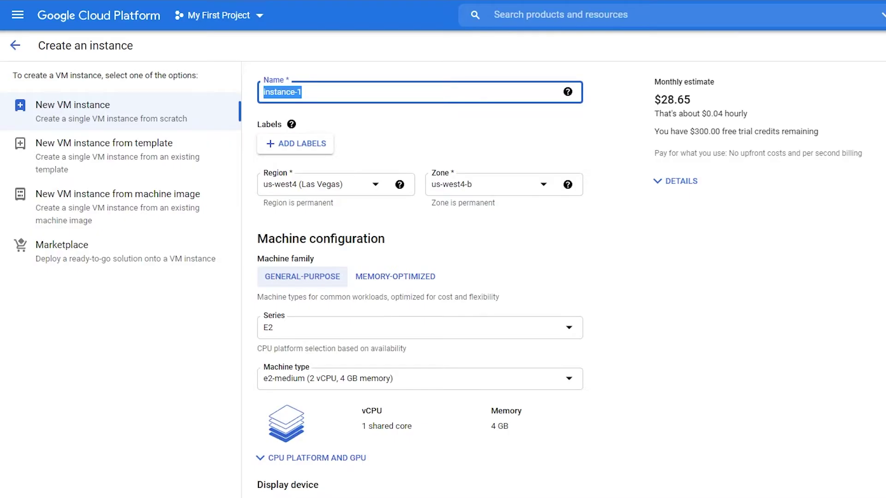
pyautogui.write('Blog Personal')
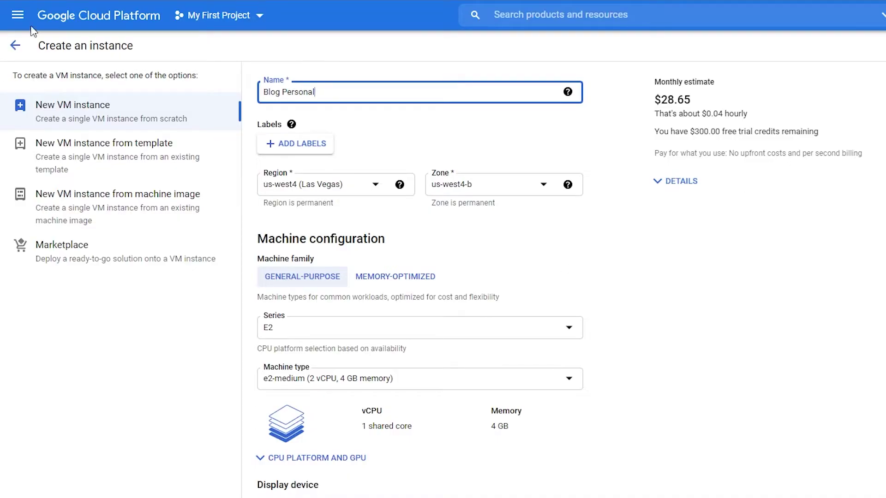
# Change the instance name to "blogpersonal", without the space and all in lowercase
pyautogui.click(313, 145)
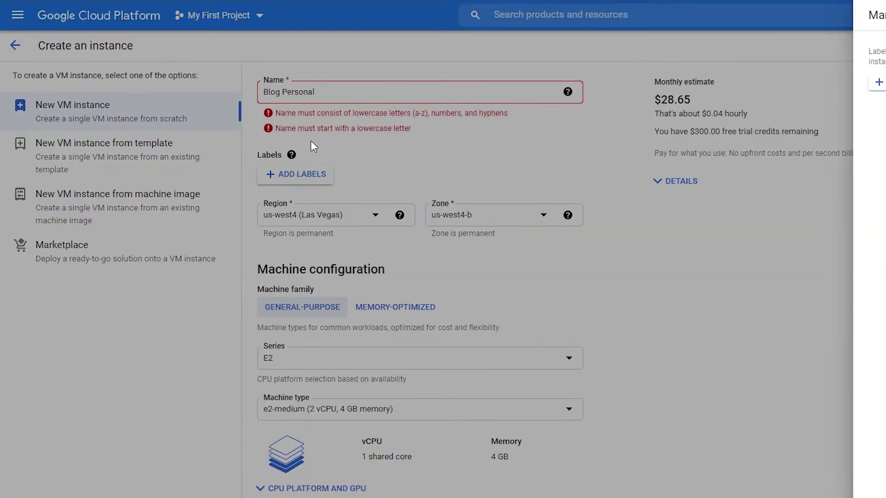
pyautogui.click(429, 136)
pyautogui.click(284, 92)
pyautogui.press('BackSpace')
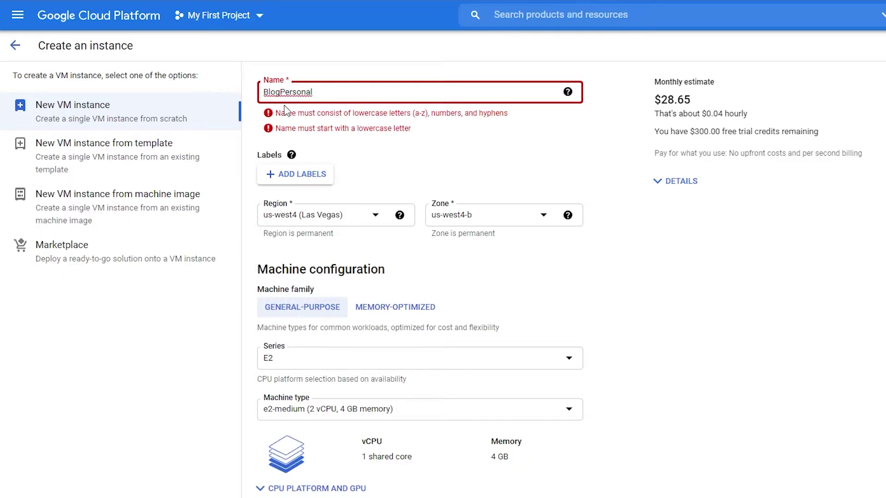
pyautogui.press('Delete')
pyautogui.write('p')
pyautogui.moveTo(262, 92); pyautogui.dragTo(266, 91)
pyautogui.write('b')
pyautogui.click(687, 115)
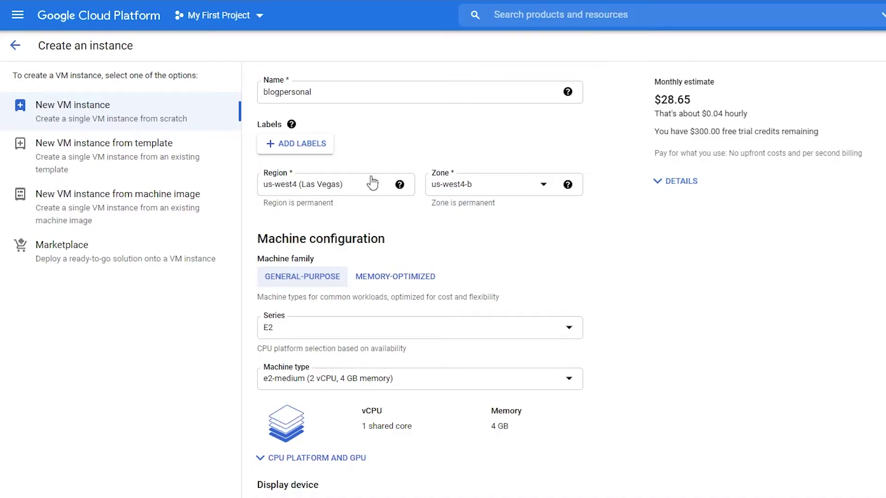
# Set the instance region to asia-south1 (Mumbai) and keep asia-south1-c as the zone
pyautogui.click(290, 185)
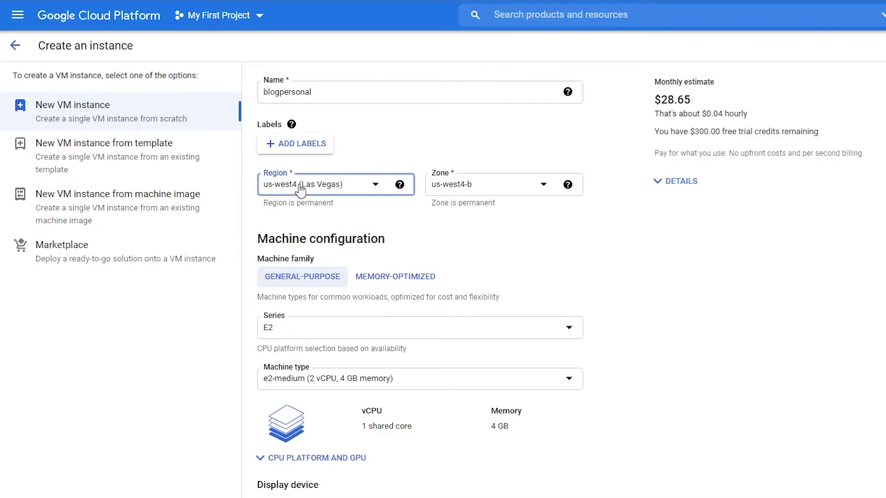
pyautogui.scroll(3, 323, 222)
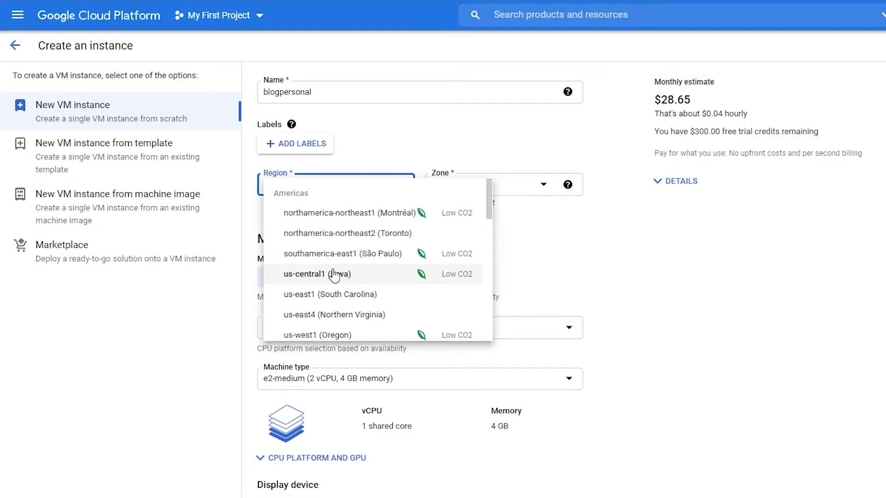
pyautogui.scroll(-4, 335, 276)
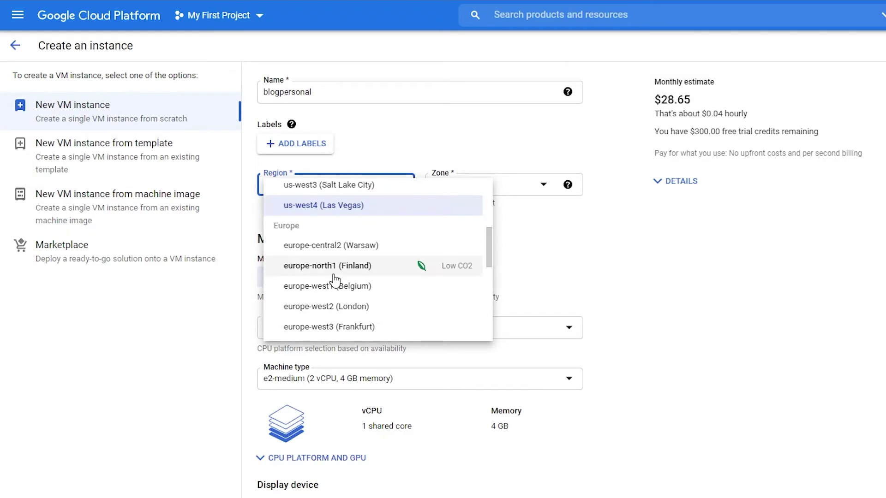
pyautogui.scroll(-5, 335, 280)
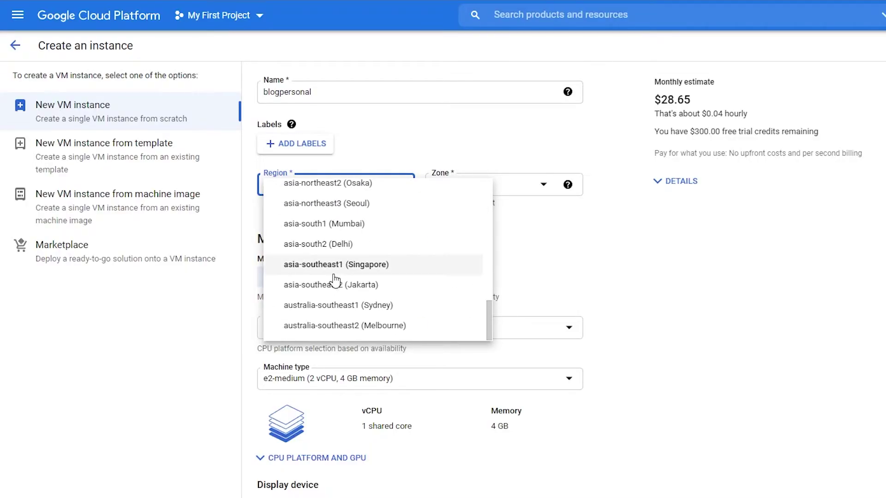
pyautogui.scroll(8, 335, 279)
pyautogui.scroll(-5, 334, 280)
pyautogui.scroll(-3, 335, 279)
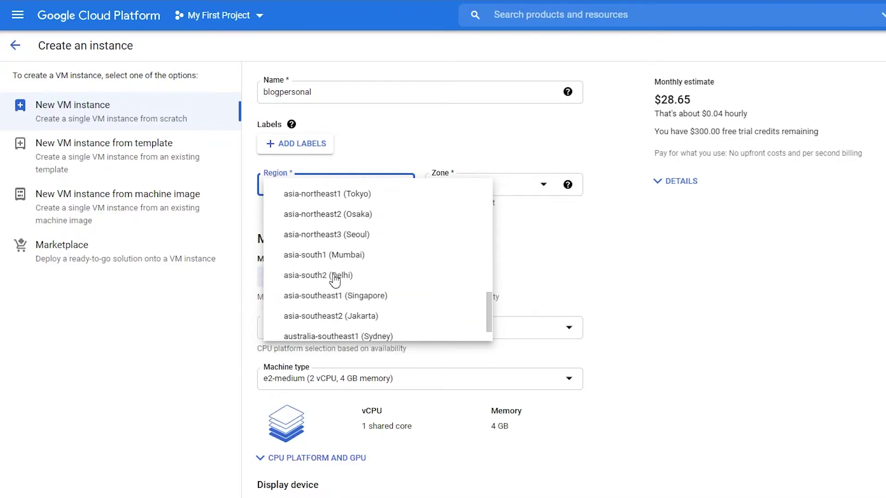
pyautogui.click(323, 254)
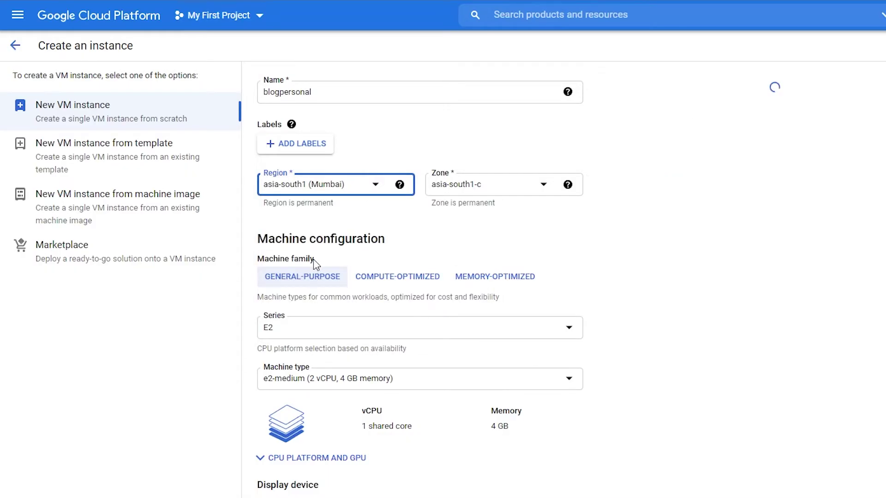
pyautogui.click(451, 190)
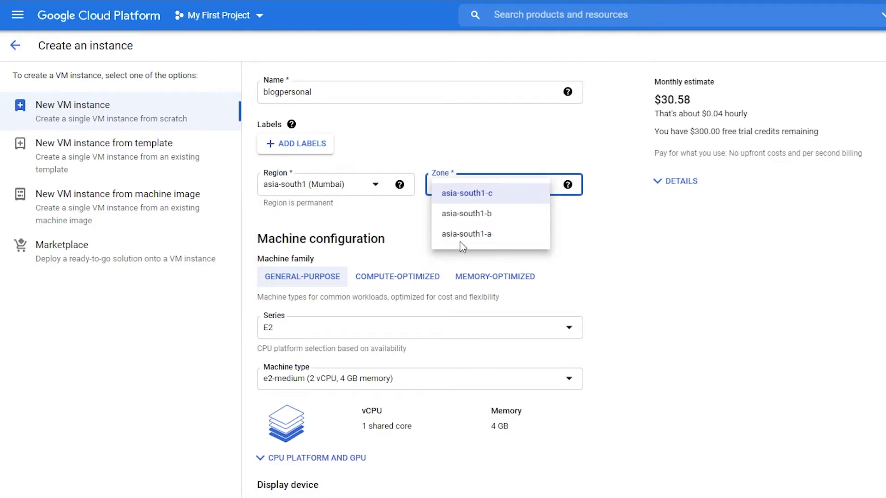
pyautogui.click(663, 264)
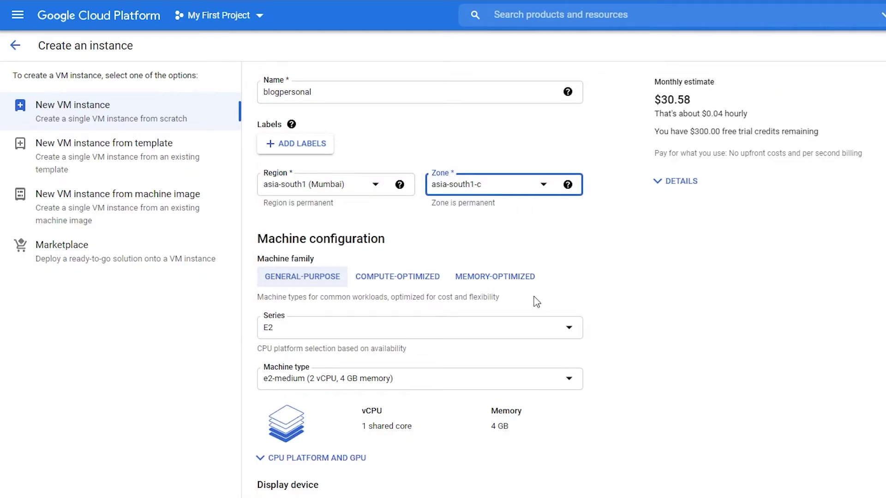
# Configure the machine with the N1 series and the shared-core f1-micro type, and check the monthly cost estimate
pyautogui.click(343, 338)
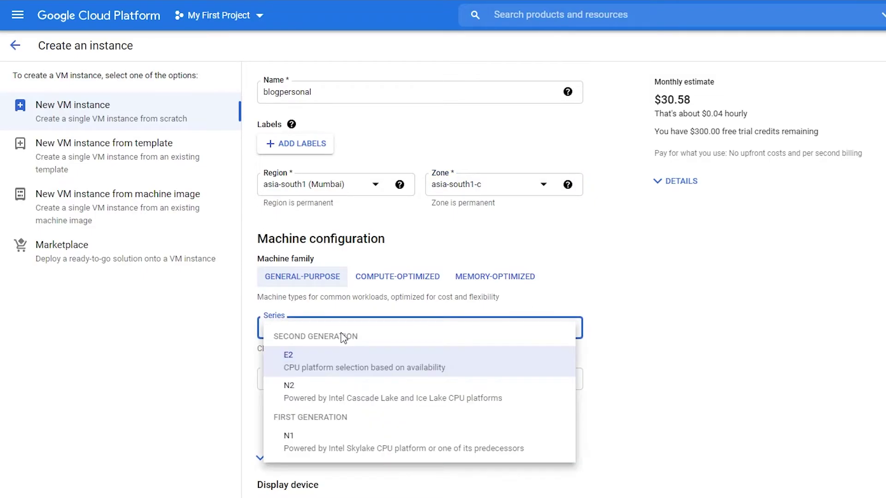
pyautogui.click(346, 445)
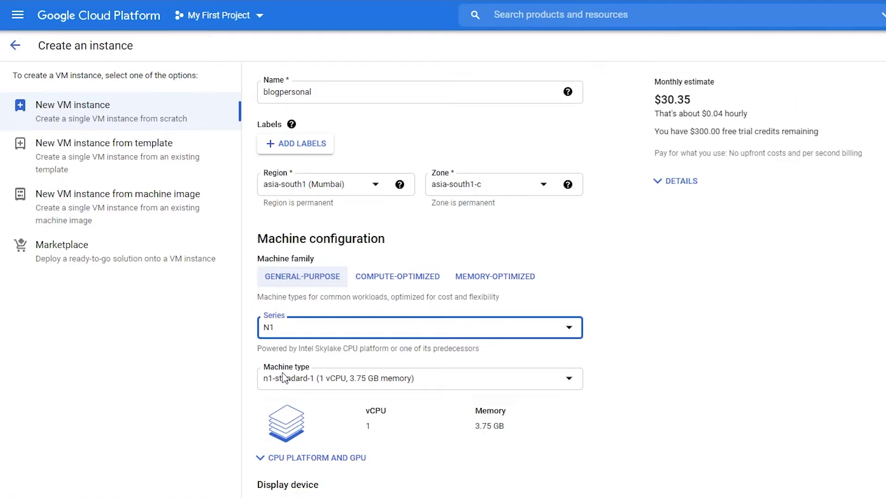
pyautogui.click(287, 378)
pyautogui.scroll(-5, 342, 444)
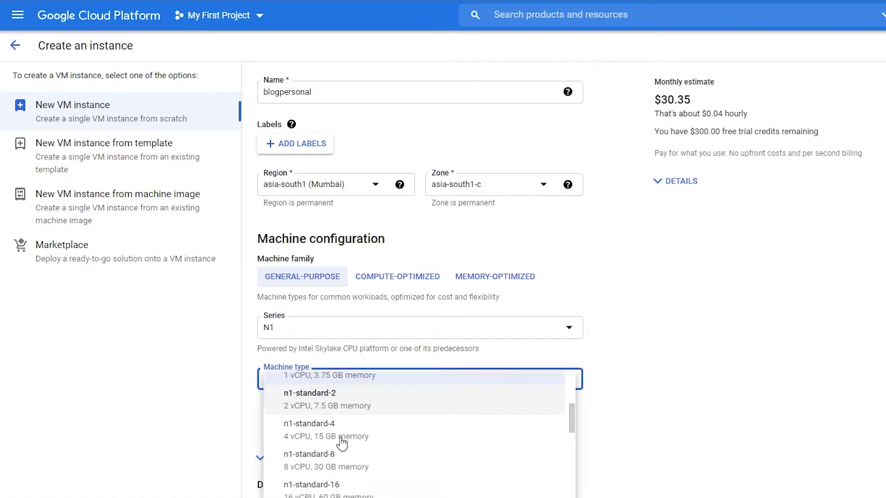
pyautogui.scroll(8, 349, 436)
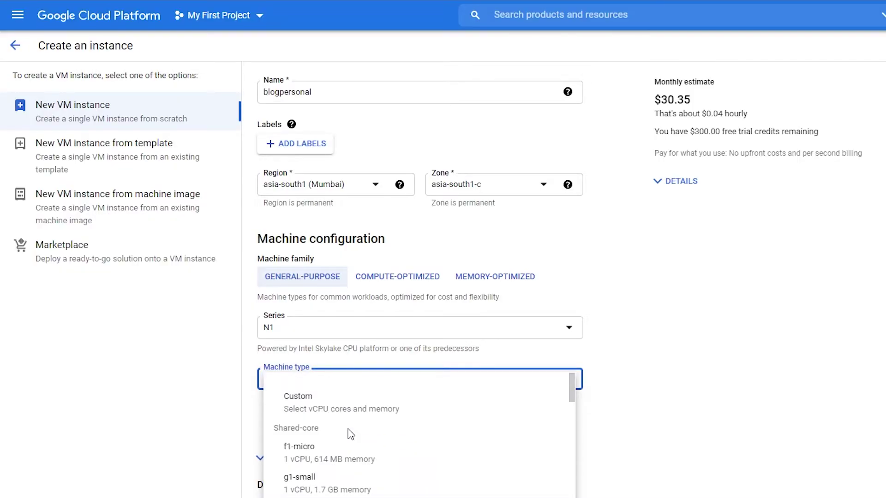
pyautogui.click(202, 456)
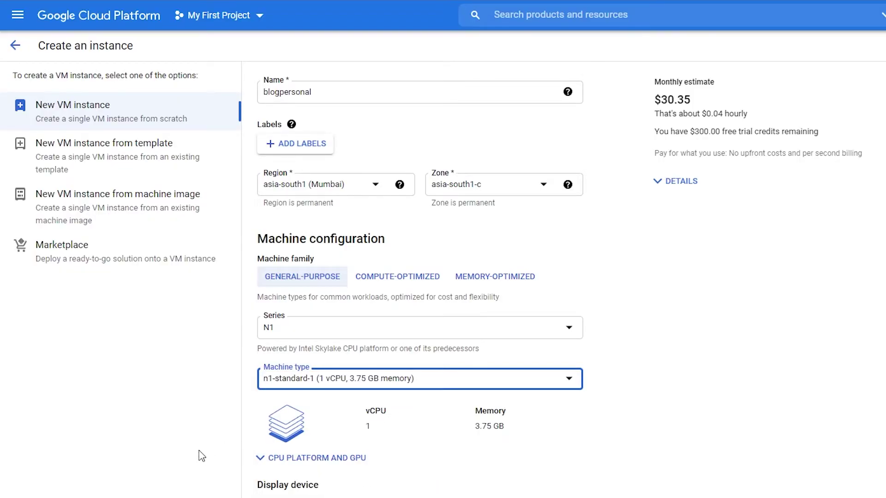
pyautogui.click(307, 381)
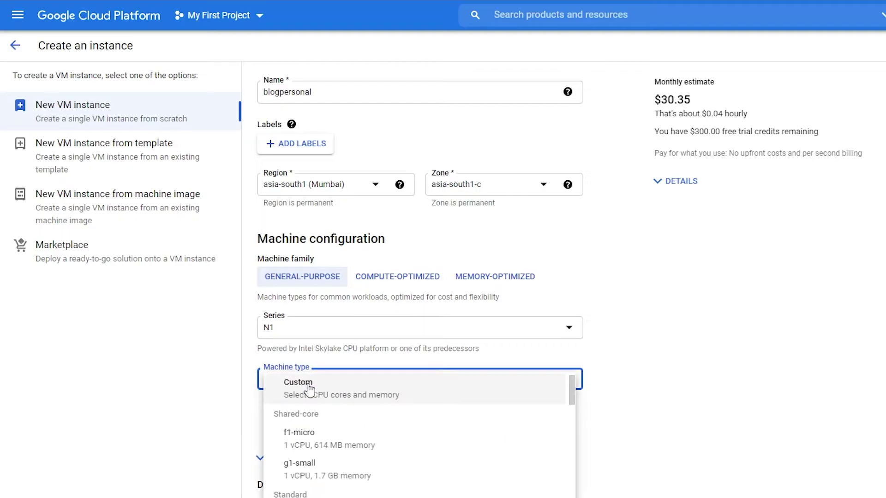
pyautogui.click(312, 444)
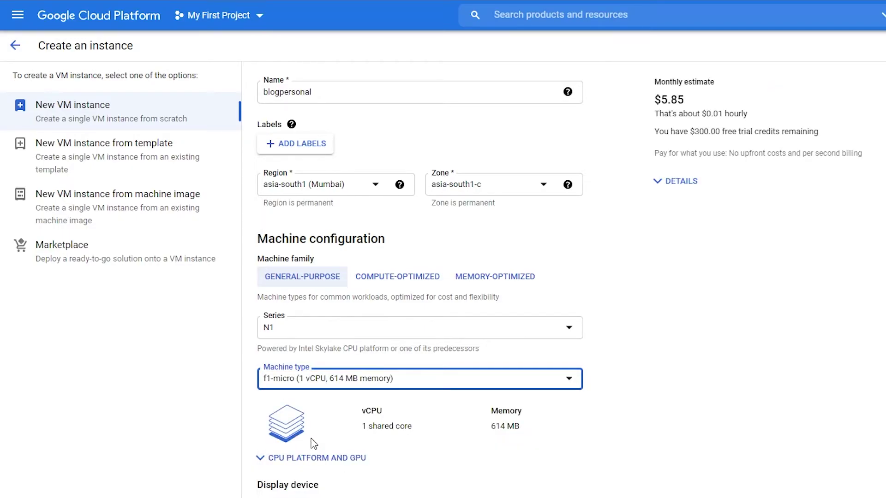
pyautogui.moveTo(688, 102); pyautogui.dragTo(657, 102)
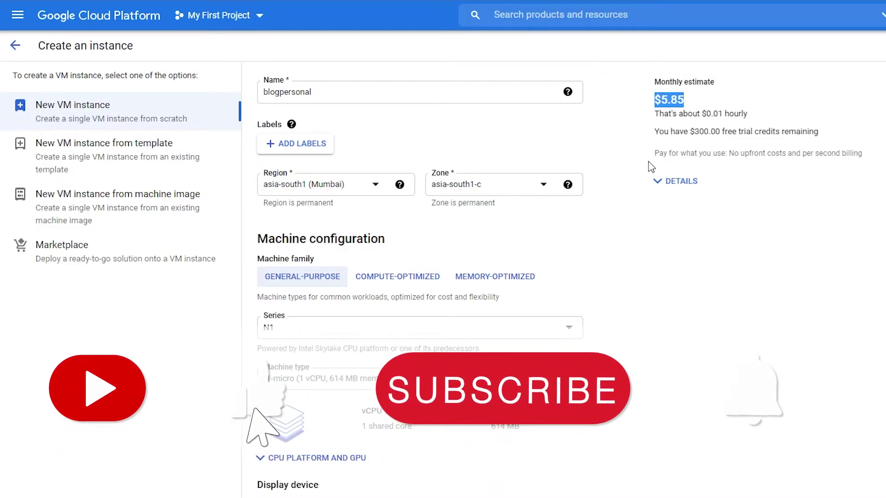
pyautogui.scroll(-7, 641, 304)
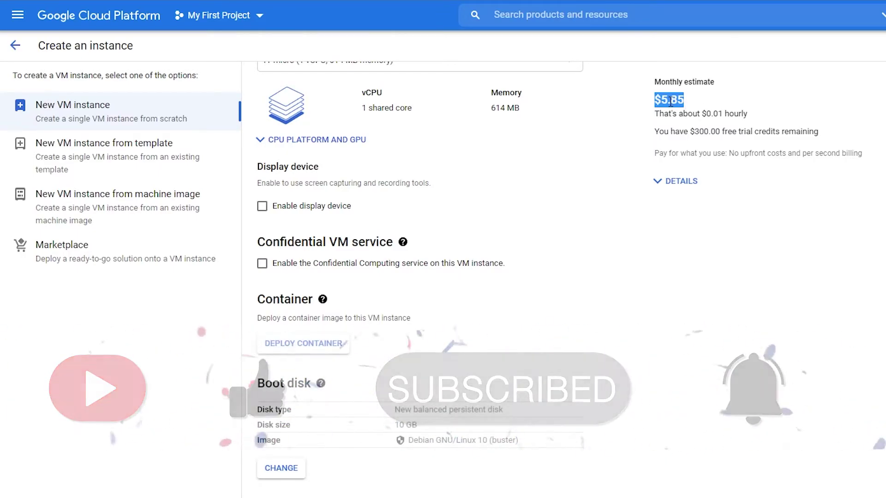
pyautogui.scroll(3, 467, 296)
pyautogui.click(416, 342)
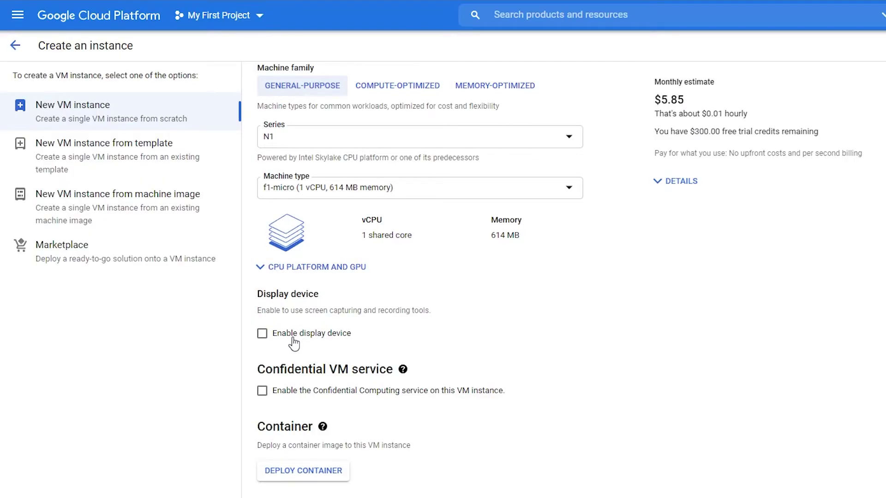
pyautogui.scroll(-4, 294, 344)
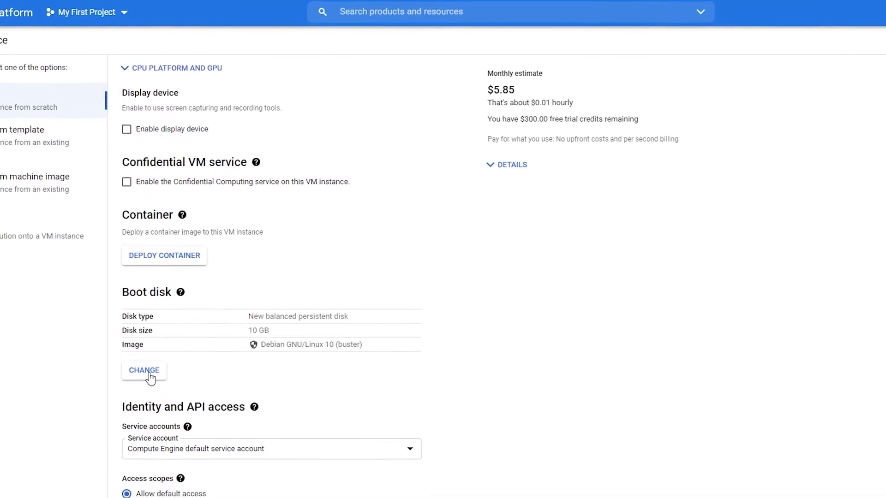
pyautogui.click(150, 378)
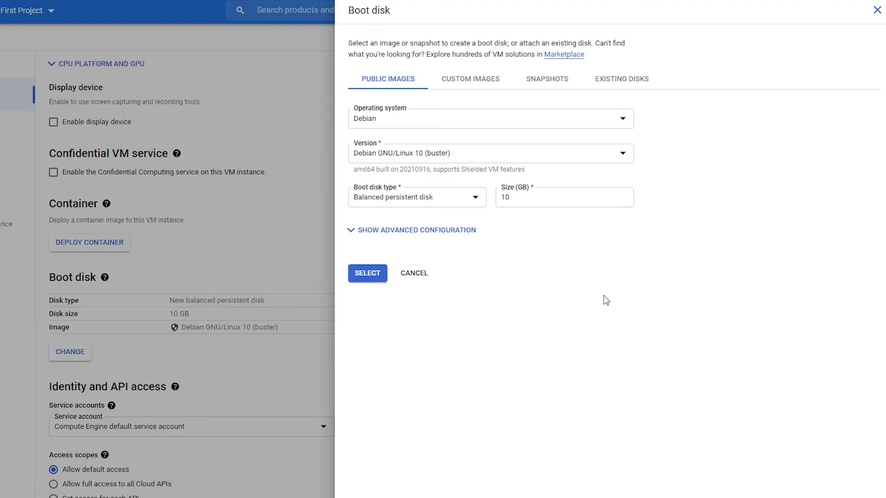
pyautogui.click(429, 126)
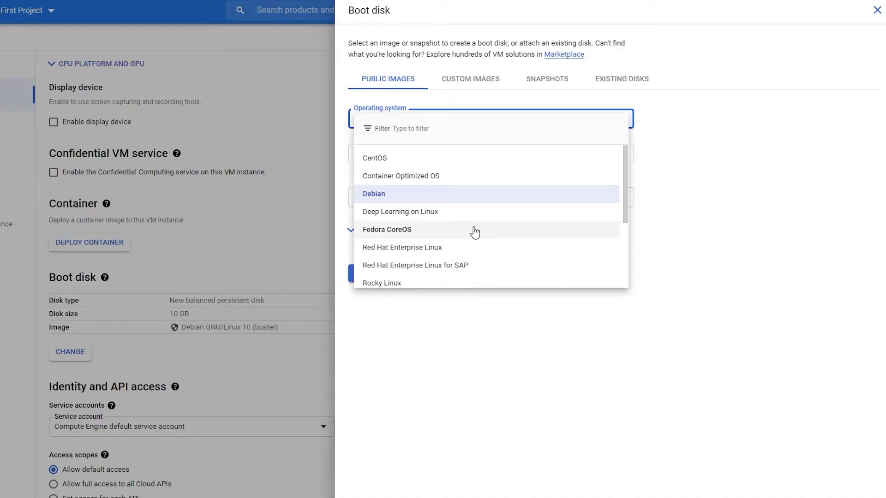
pyautogui.scroll(-3, 475, 232)
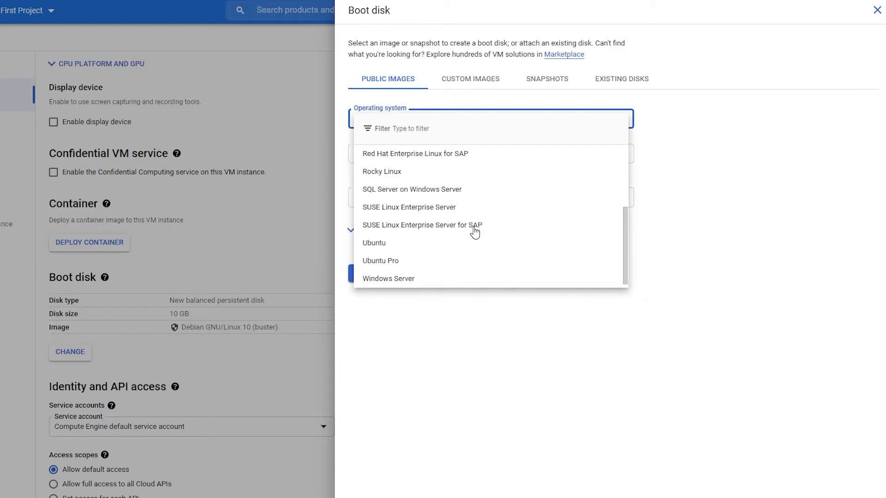
pyautogui.click(405, 278)
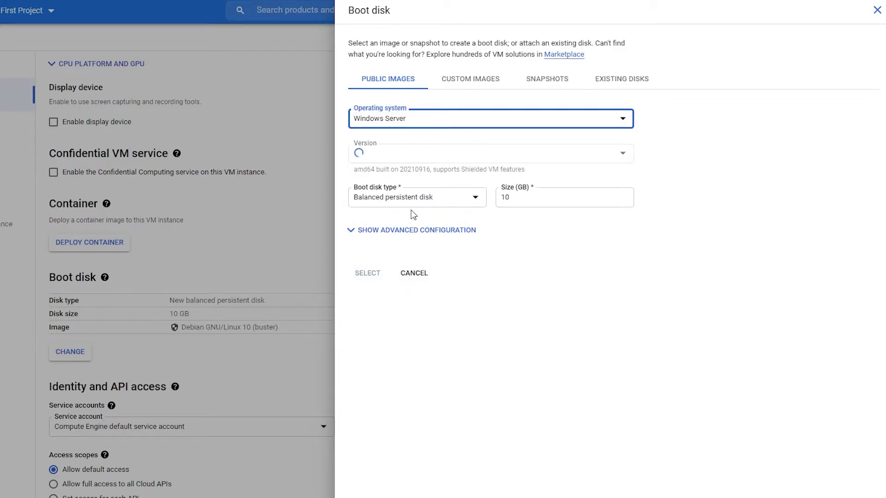
pyautogui.click(513, 199)
pyautogui.press('BackSpace')
pyautogui.write('0')
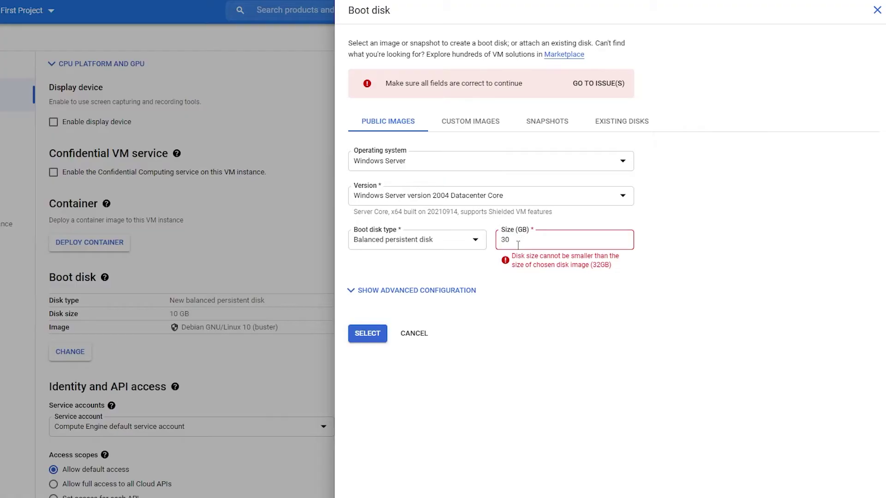
pyautogui.click(414, 333)
pyautogui.moveTo(190, 314); pyautogui.dragTo(175, 314)
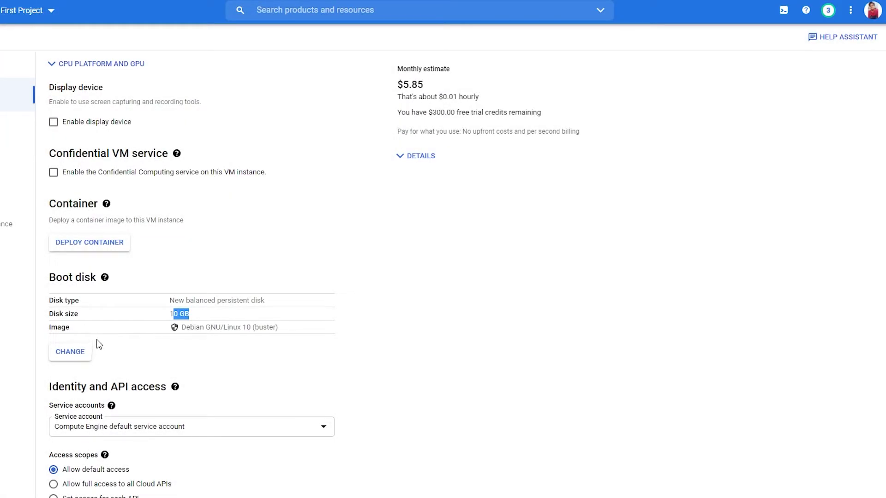
pyautogui.click(131, 427)
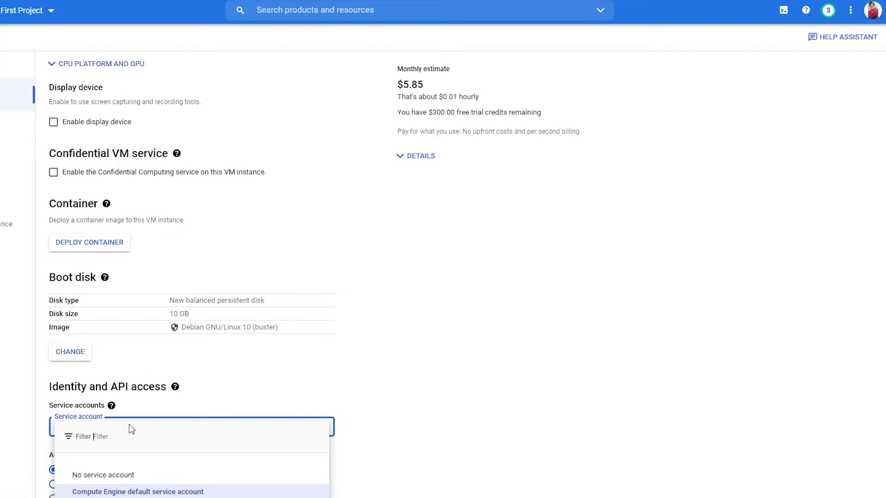
pyautogui.click(201, 386)
pyautogui.scroll(-3, 198, 332)
pyautogui.scroll(6, 164, 380)
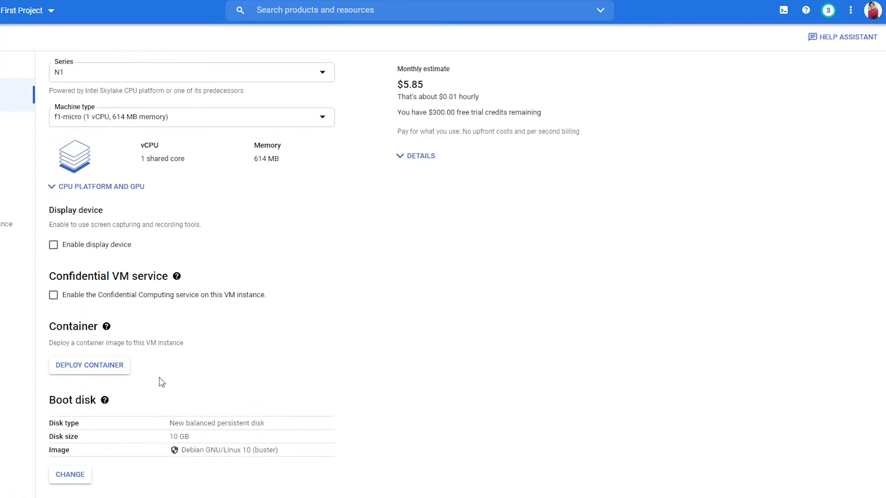
# Change the boot disk's operating system to Windows Server and its size to 32 GB, and apply the selection
pyautogui.scroll(-3, 89, 353)
pyautogui.click(70, 363)
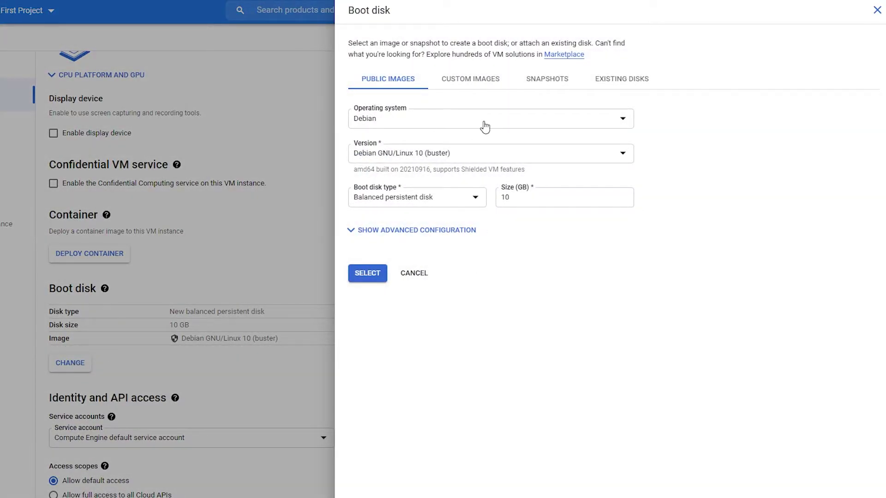
pyautogui.click(410, 120)
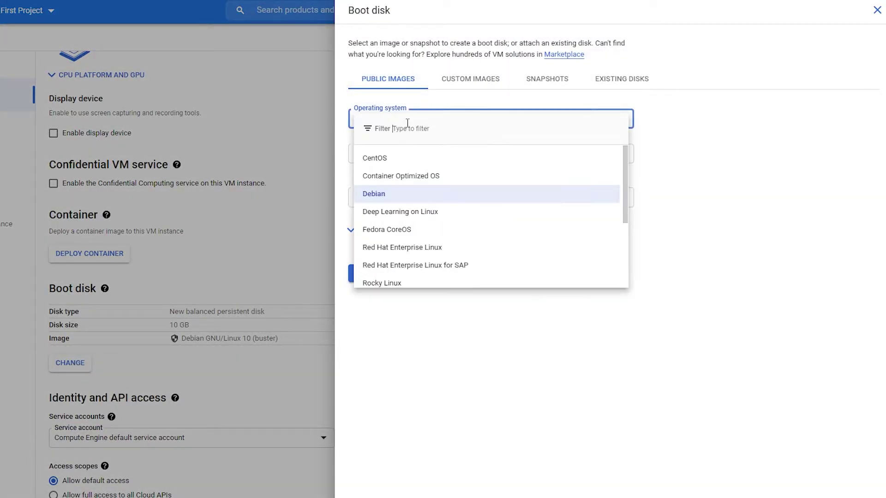
pyautogui.scroll(-3, 406, 263)
pyautogui.click(405, 273)
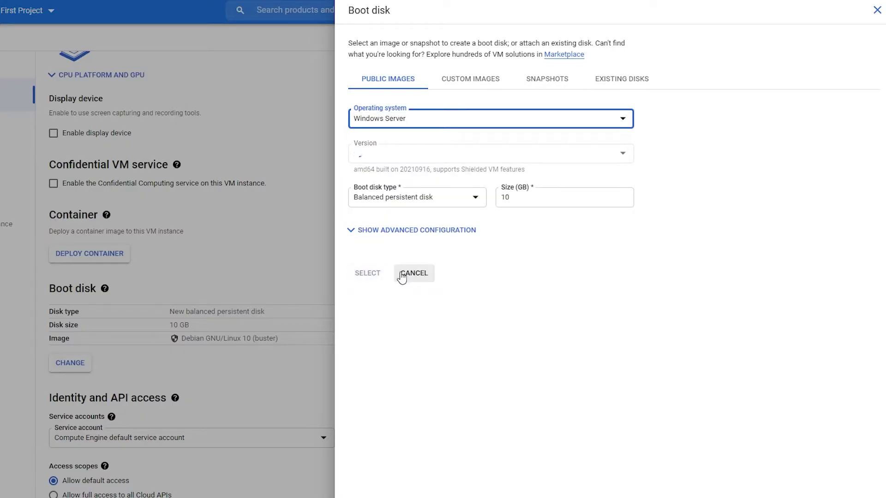
pyautogui.doubleClick(540, 199)
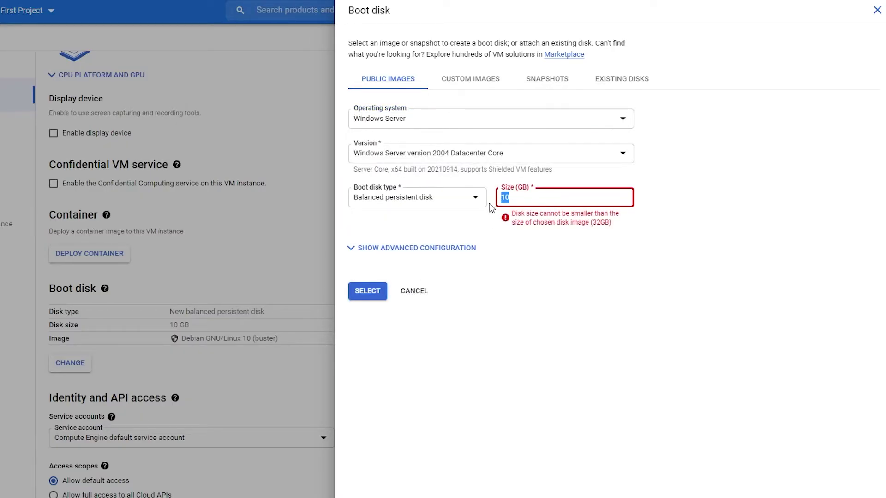
pyautogui.write('32')
pyautogui.click(367, 291)
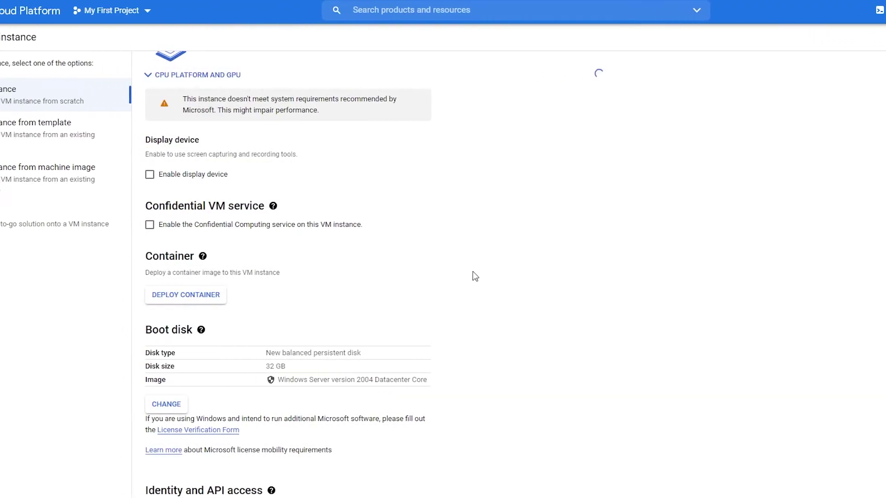
# Review the instance's configuration and allow both HTTP and HTTPS traffic in its firewall settings
pyautogui.scroll(6, 424, 337)
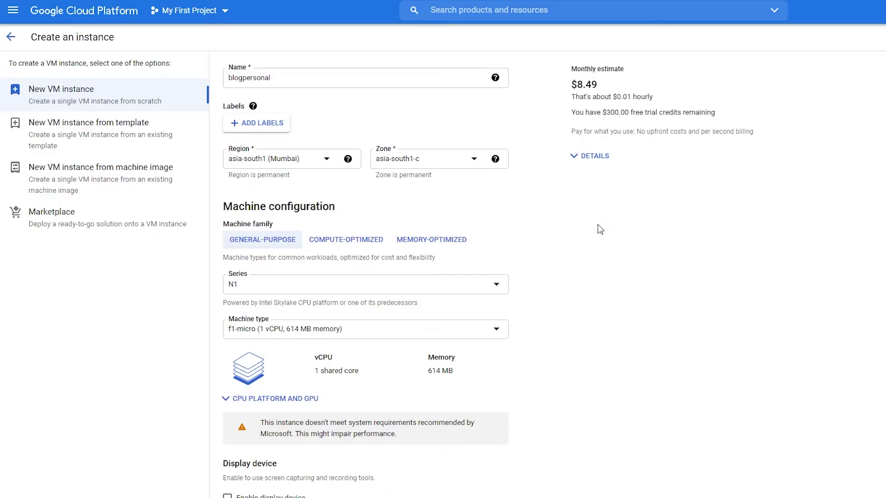
pyautogui.scroll(-4, 600, 233)
pyautogui.scroll(-8, 599, 235)
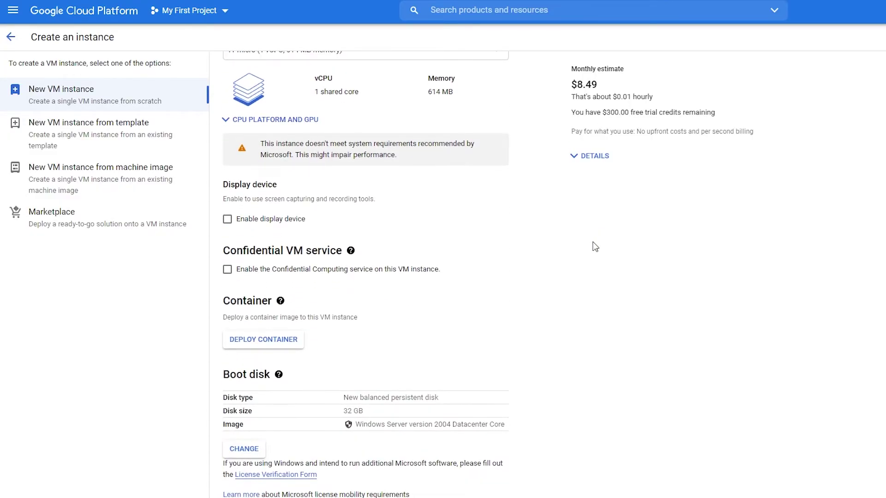
pyautogui.scroll(-2, 594, 246)
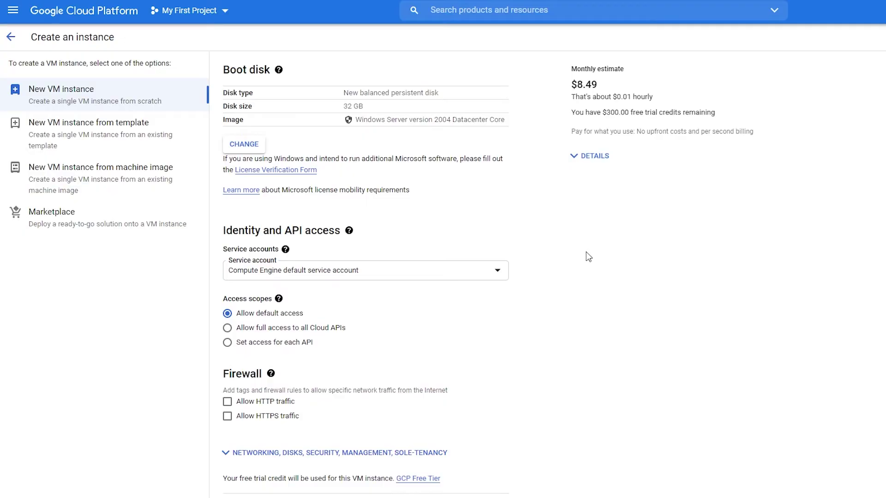
pyautogui.click(231, 405)
pyautogui.click(233, 417)
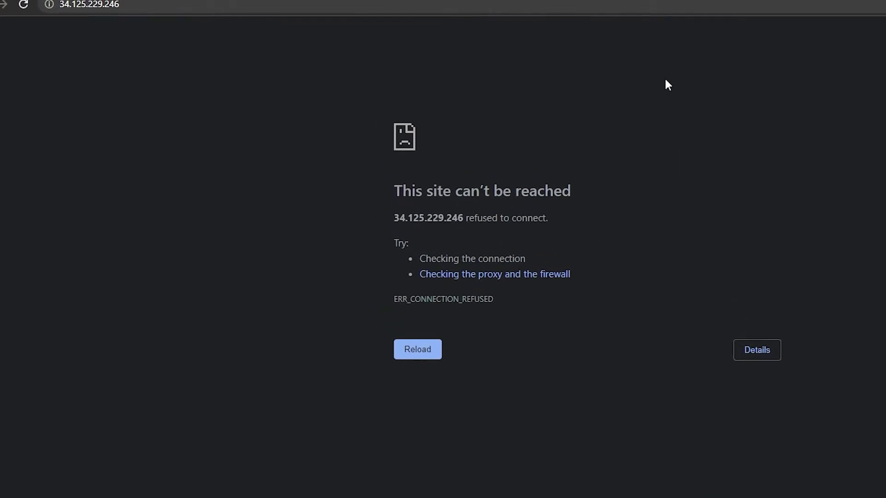
# Highlight the server's IP address on the unreachable-site page, search for "godaddy" in a new tab, and bring up the GoDaddy website
pyautogui.moveTo(480, 238); pyautogui.dragTo(407, 238)
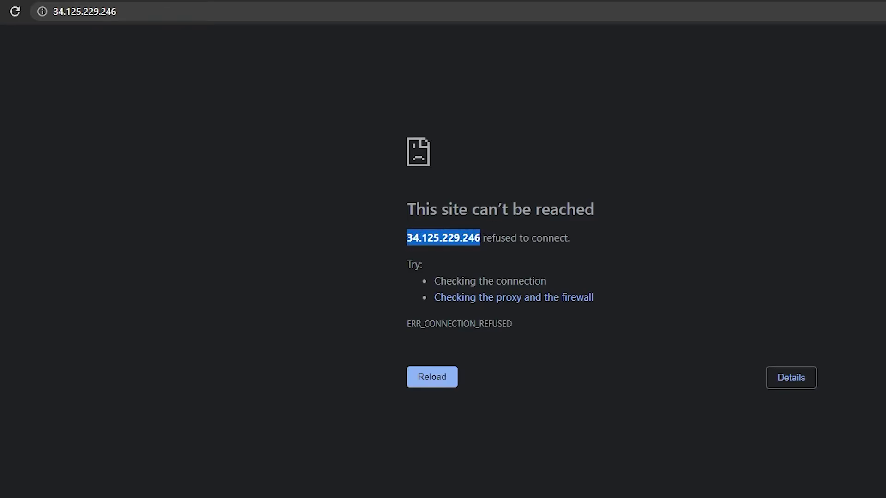
pyautogui.hotkey('ctrl', 't')
pyautogui.write('godad')
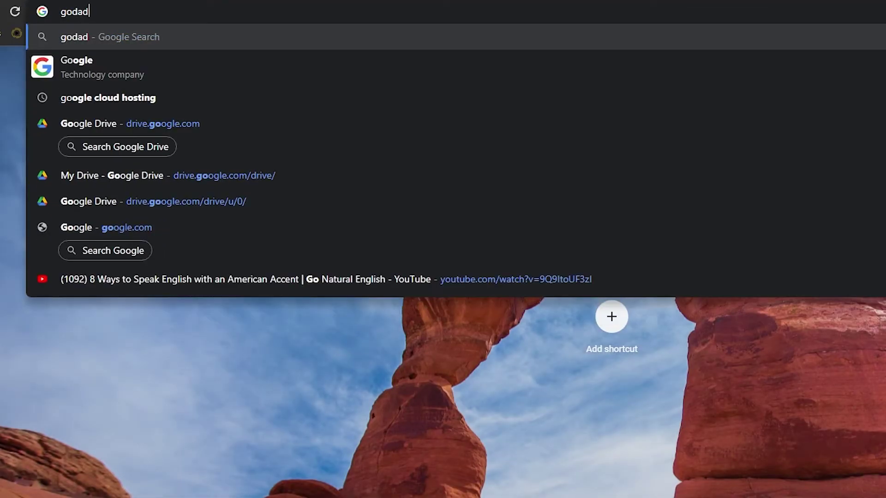
pyautogui.write('d')
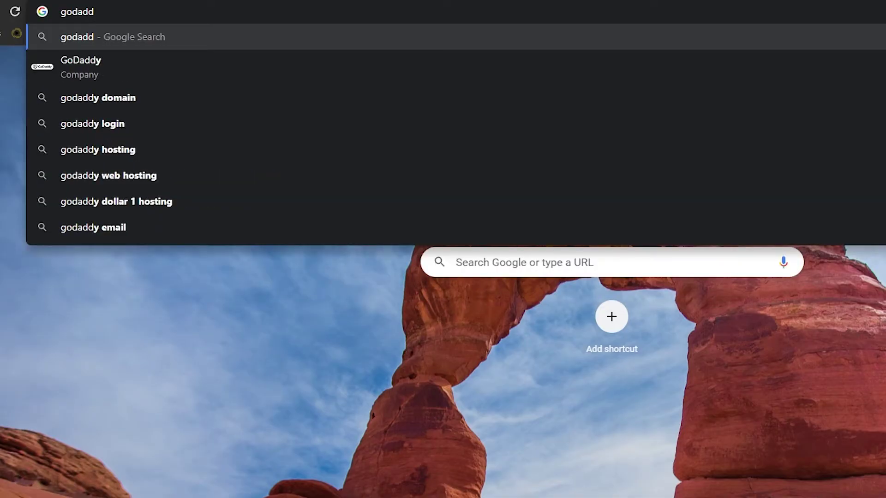
pyautogui.write('y')
pyautogui.press('Return')
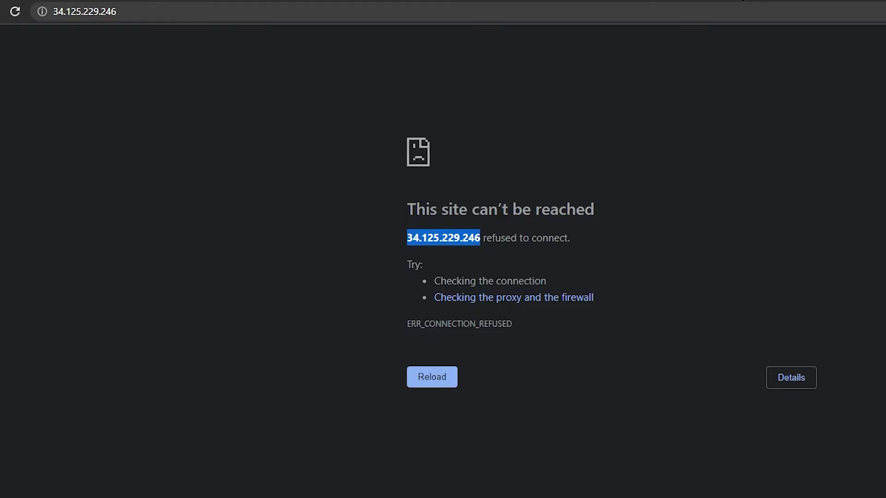
pyautogui.hotkey('ctrl', 'shift', 'Tab')
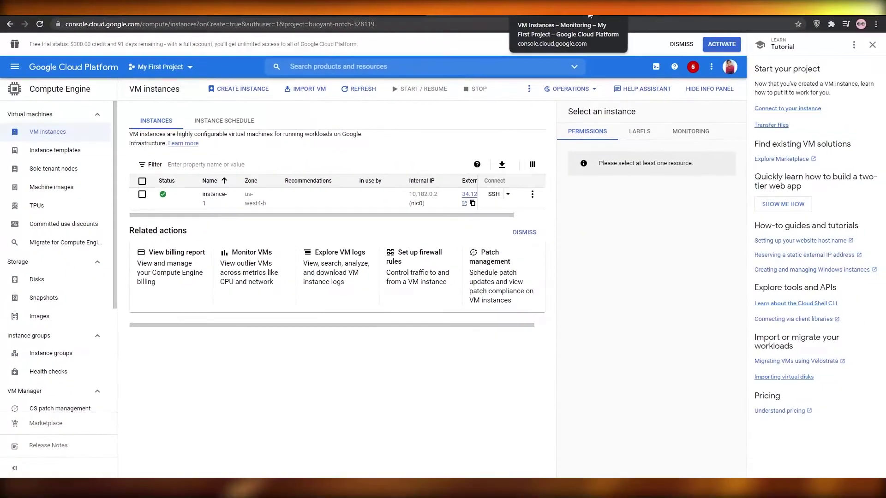
pyautogui.click(600, 10)
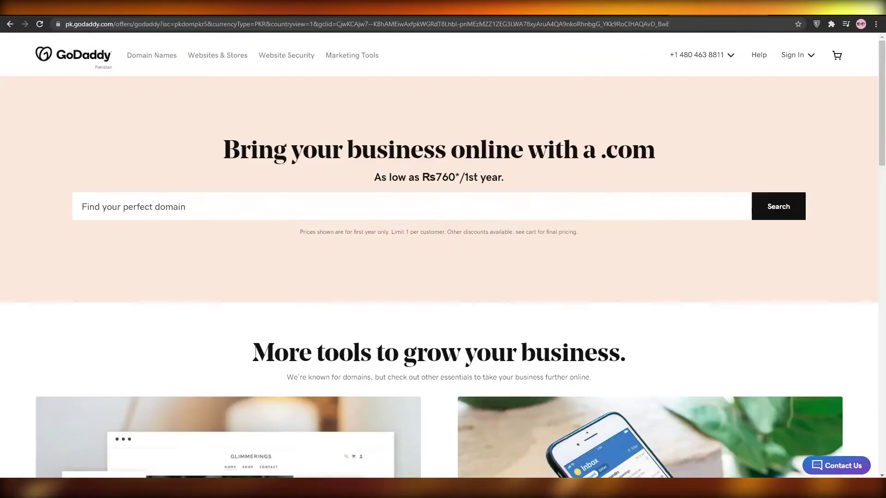
# Return to the VM instances page, open VM monitoring, and examine the CPU and memory charts
pyautogui.click(531, 9)
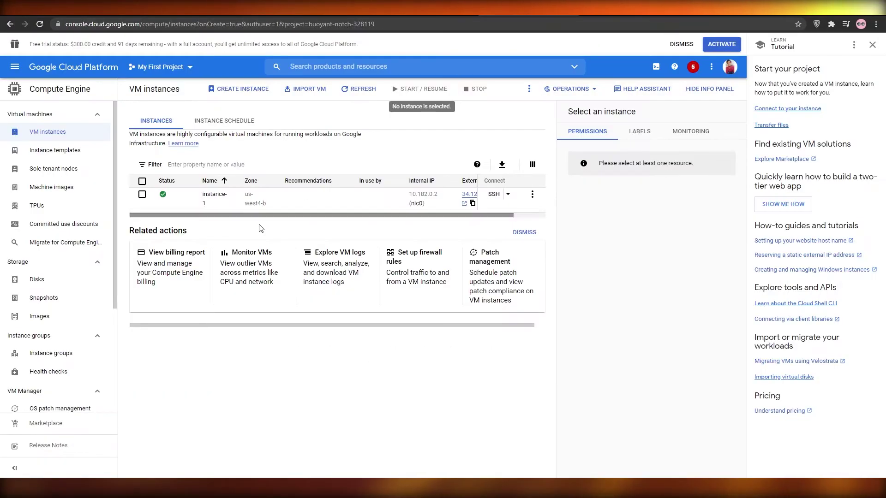
pyautogui.click(252, 262)
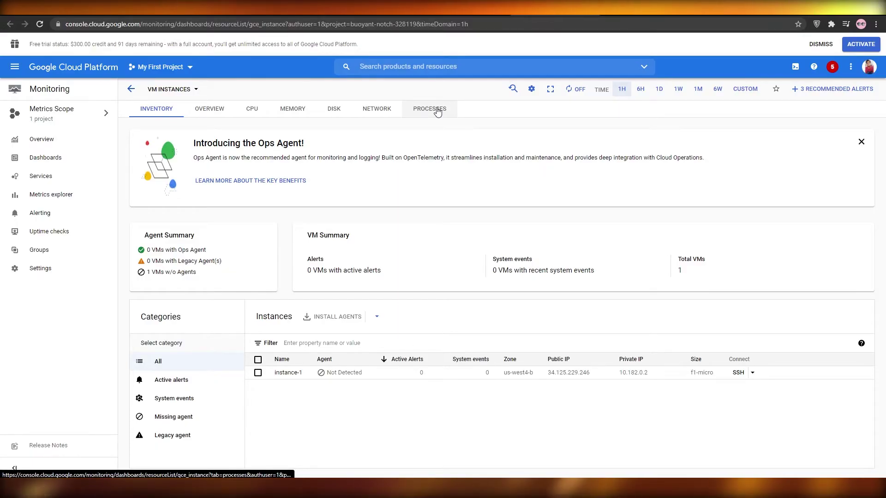
pyautogui.click(258, 108)
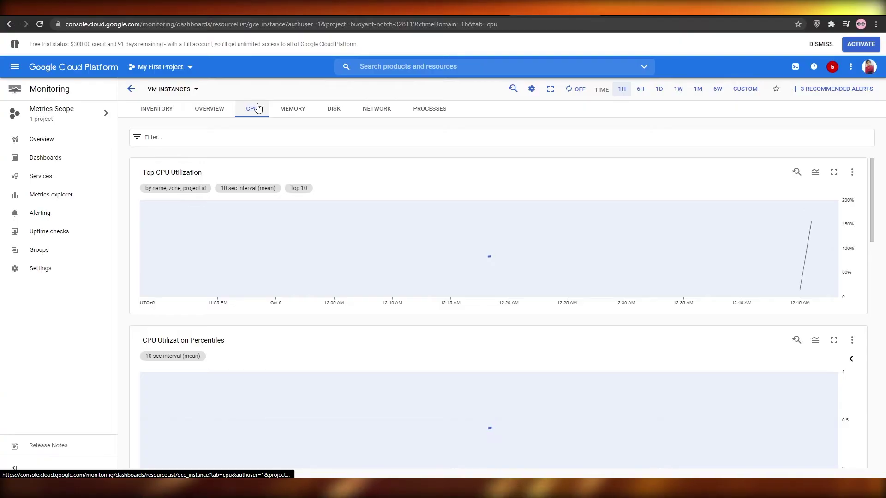
pyautogui.click(292, 109)
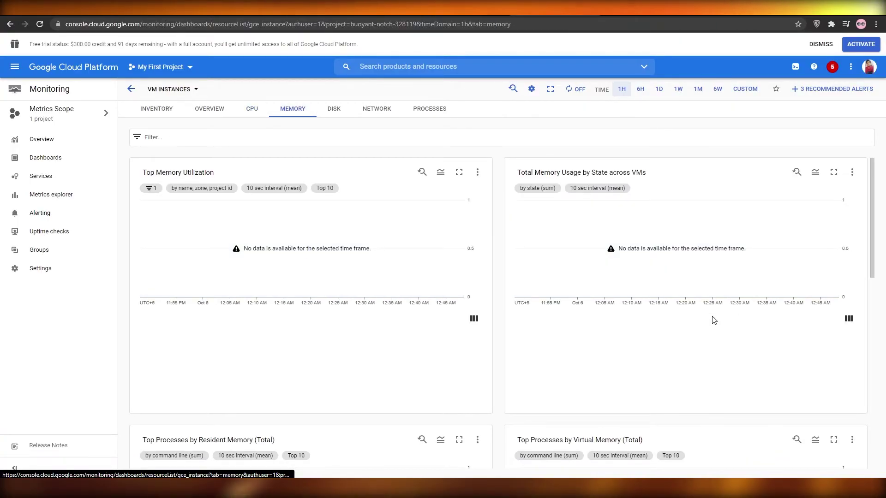
pyautogui.click(522, 208)
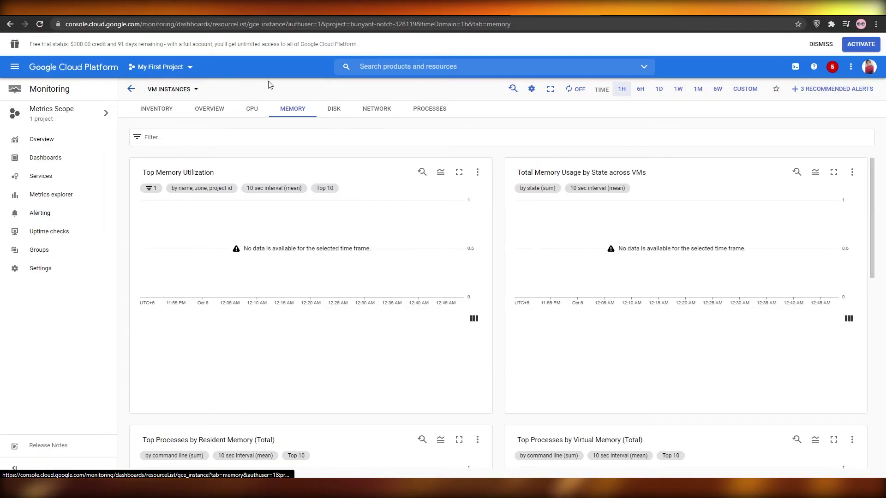
pyautogui.click(252, 119)
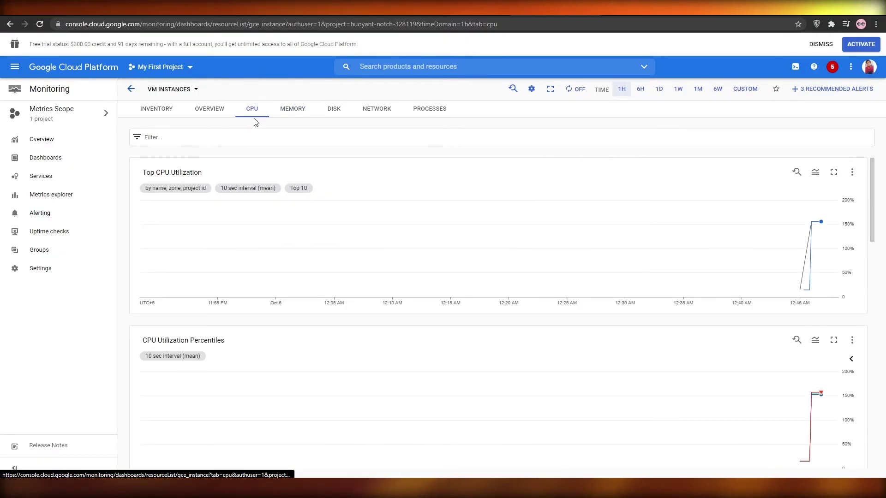
pyautogui.click(285, 117)
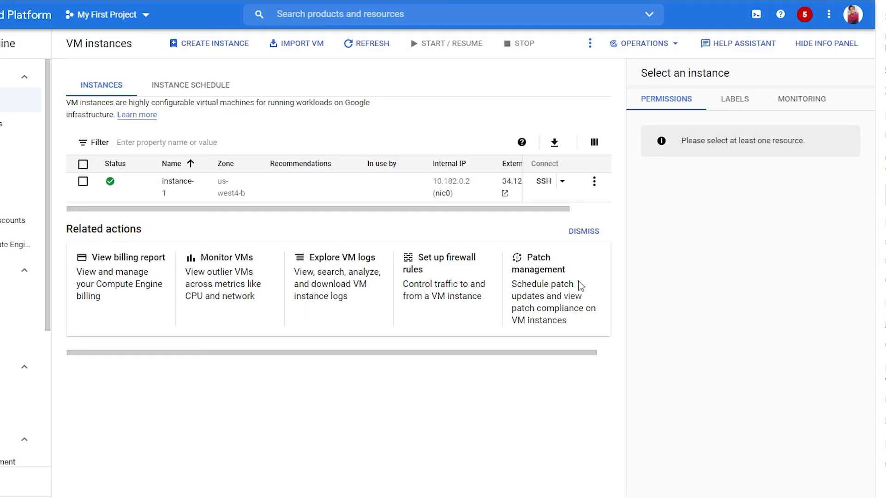
# Select instance-1 and look through its available actions and its labels, monitoring and permissions information
pyautogui.click(83, 182)
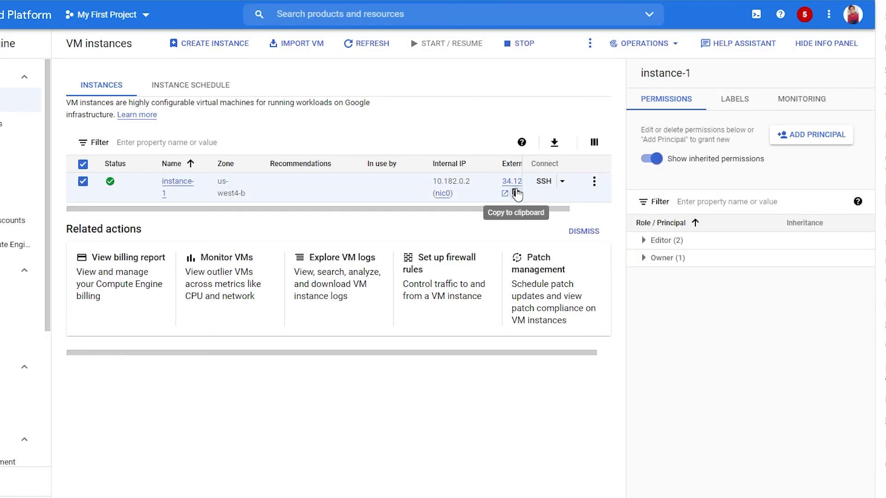
pyautogui.click(594, 184)
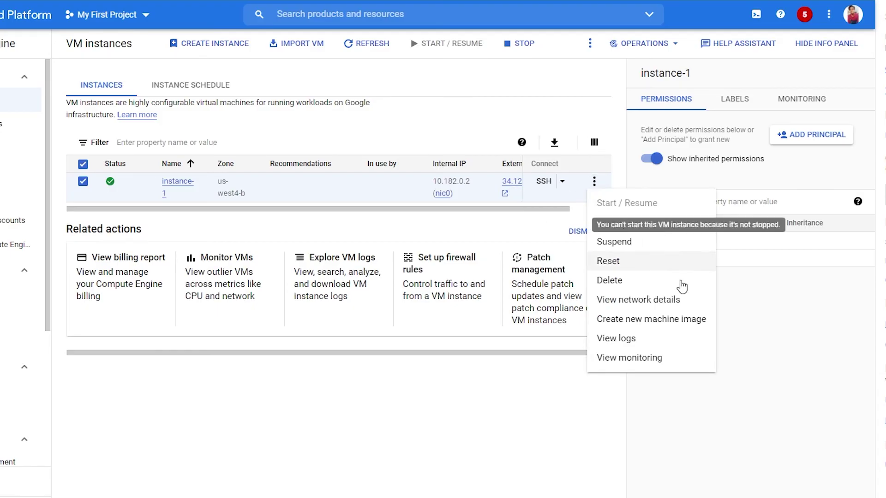
pyautogui.click(833, 266)
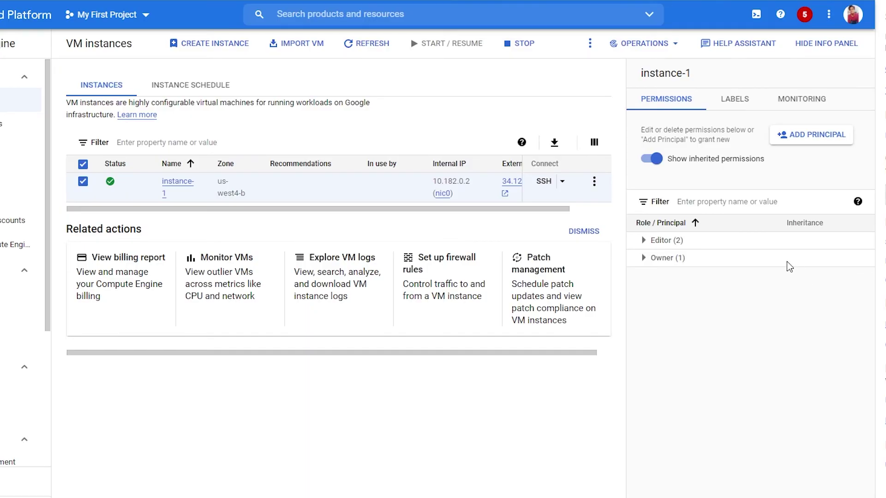
pyautogui.click(737, 101)
pyautogui.click(802, 99)
pyautogui.click(709, 106)
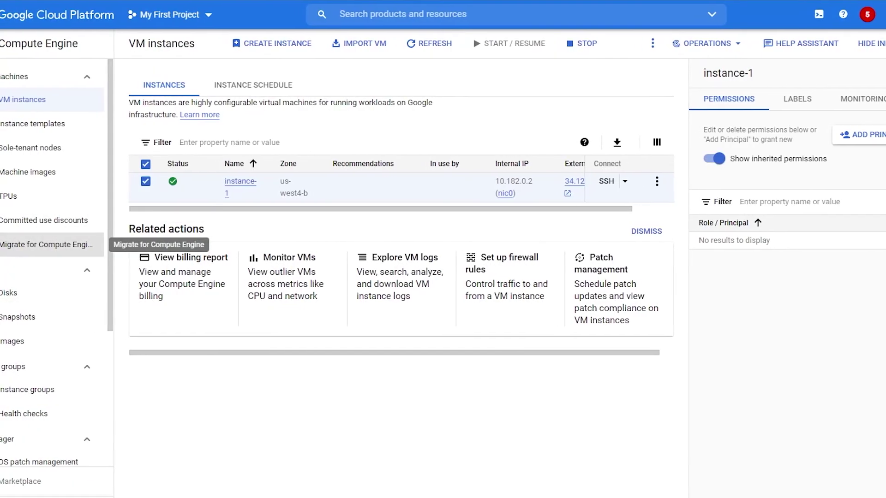